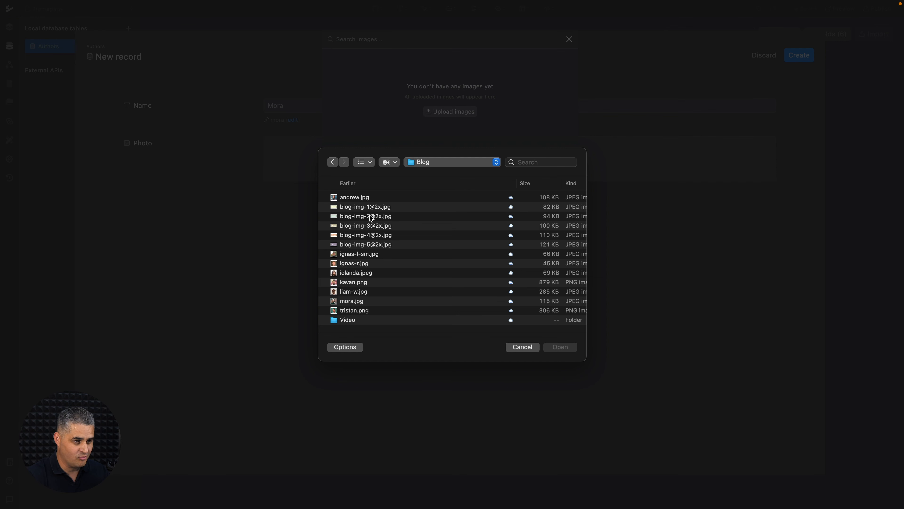
Upload all the image files from the Blog folder and create the author record with the photo matching the entered name
click(369, 216)
key(super+a)
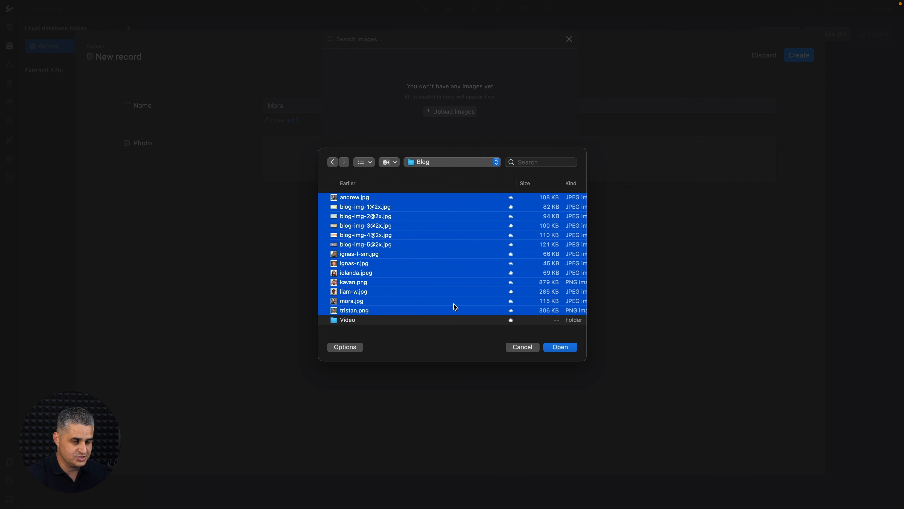
click(561, 346)
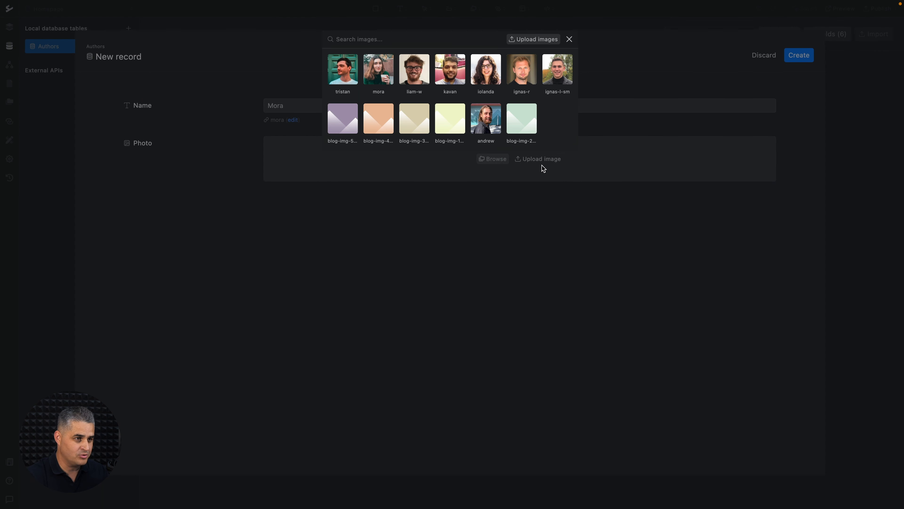
click(372, 79)
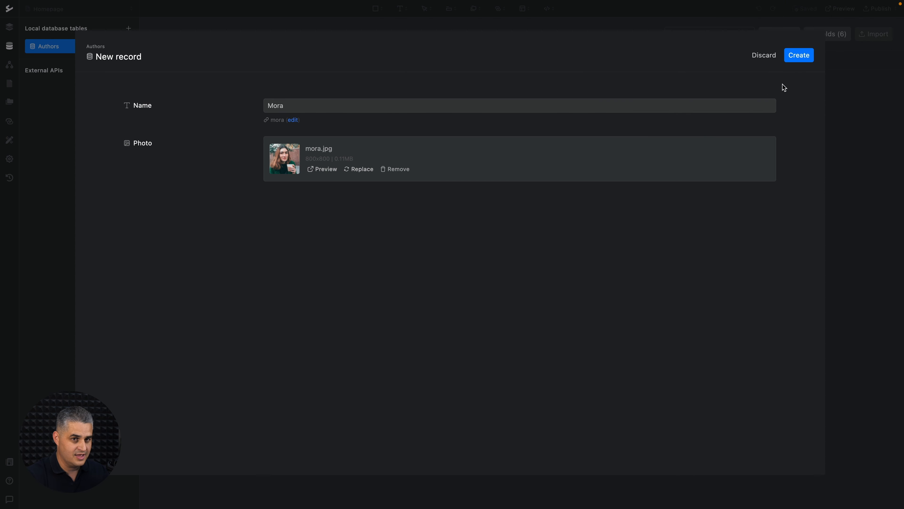
click(799, 57)
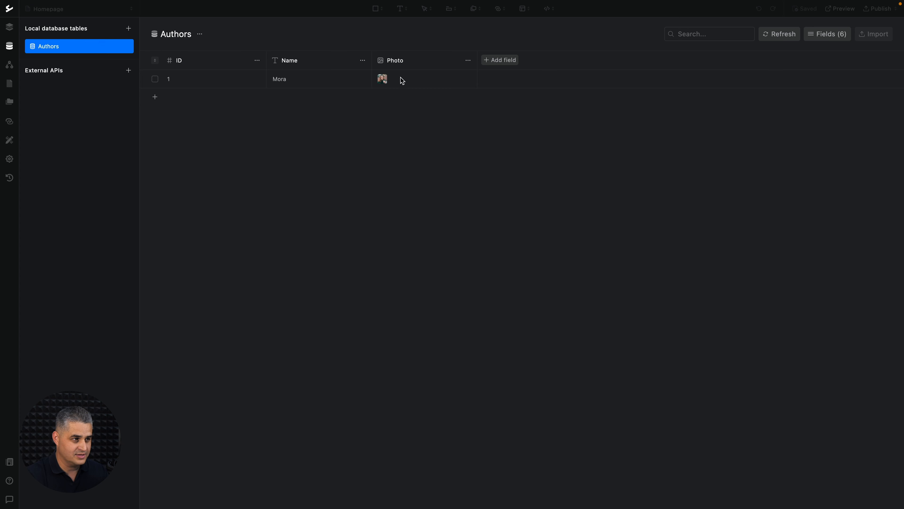
Add a second record to the Authors table with the author's first name and the matching portrait whose file name ends in l-sm
click(158, 98)
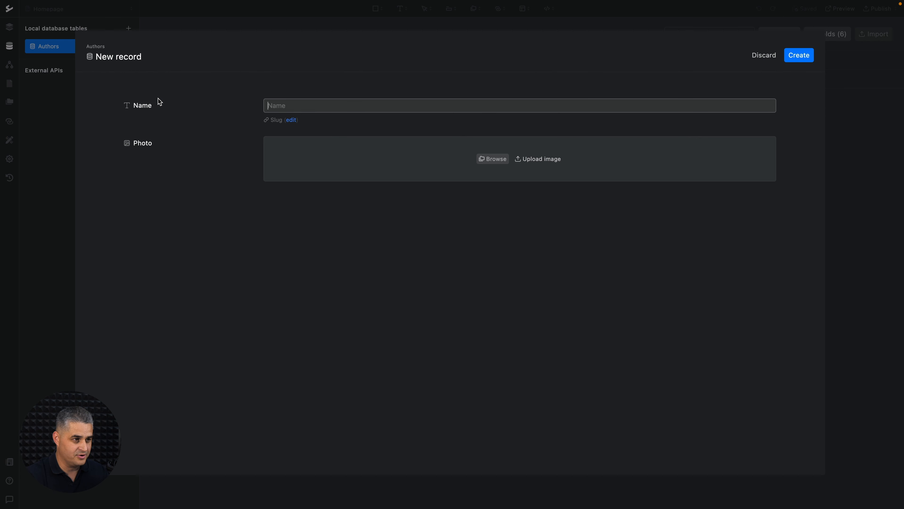
text(Ignas)
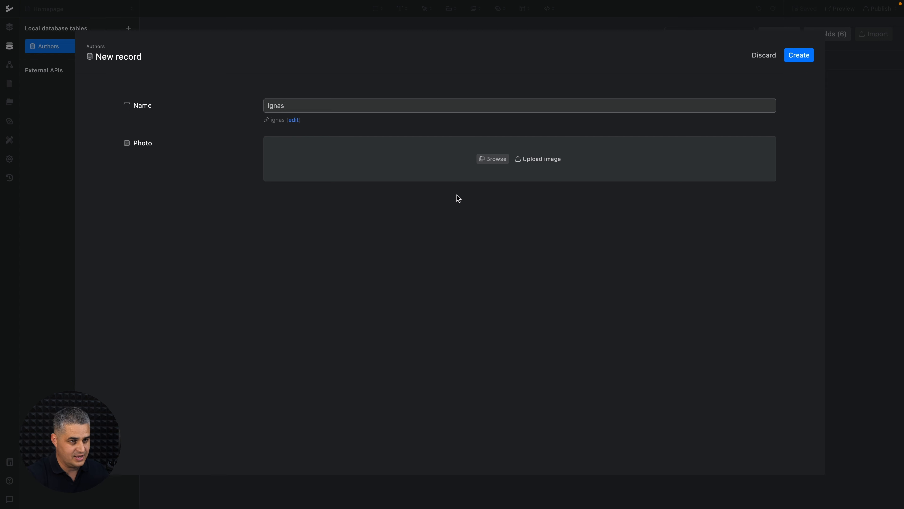
click(494, 162)
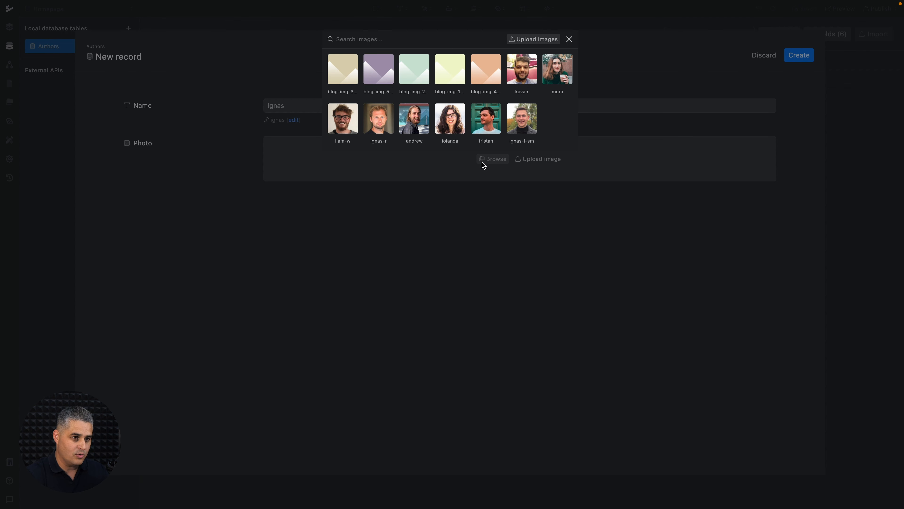
click(521, 125)
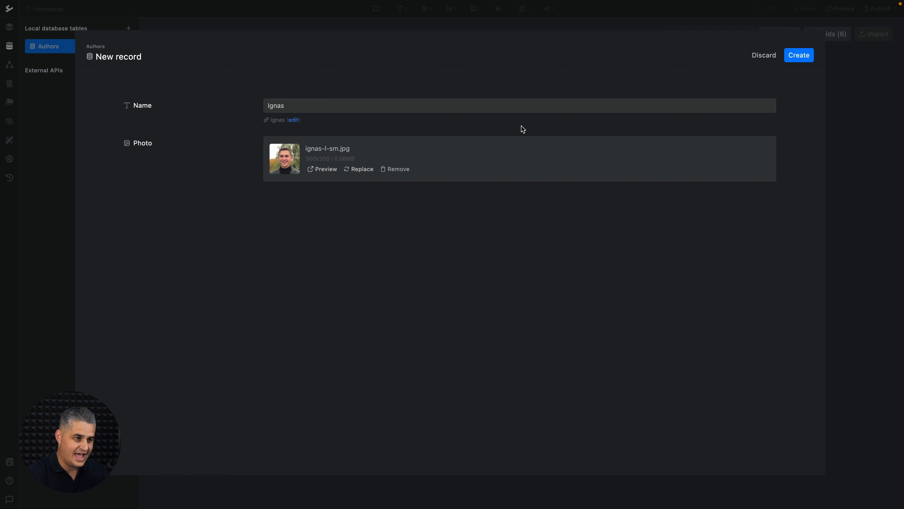
click(798, 57)
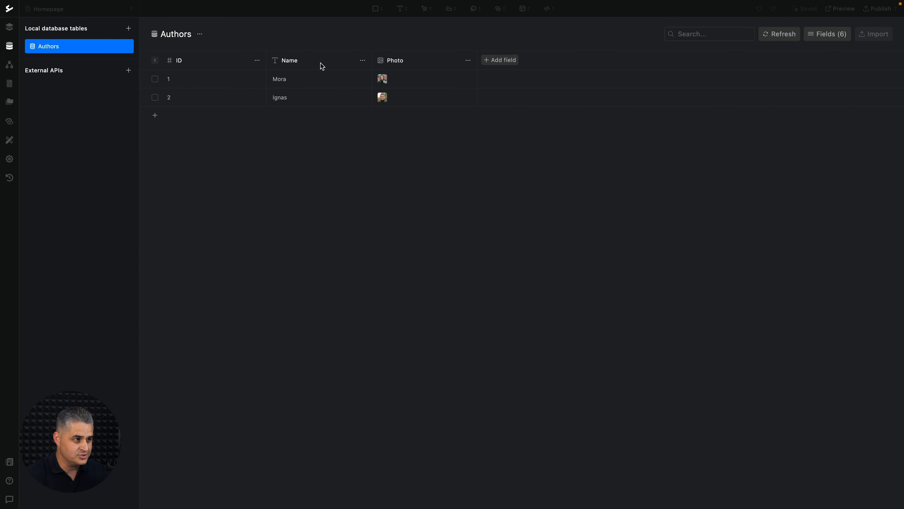
Add a third record to the Authors table with the author's first name and the matching uploaded portrait
click(155, 116)
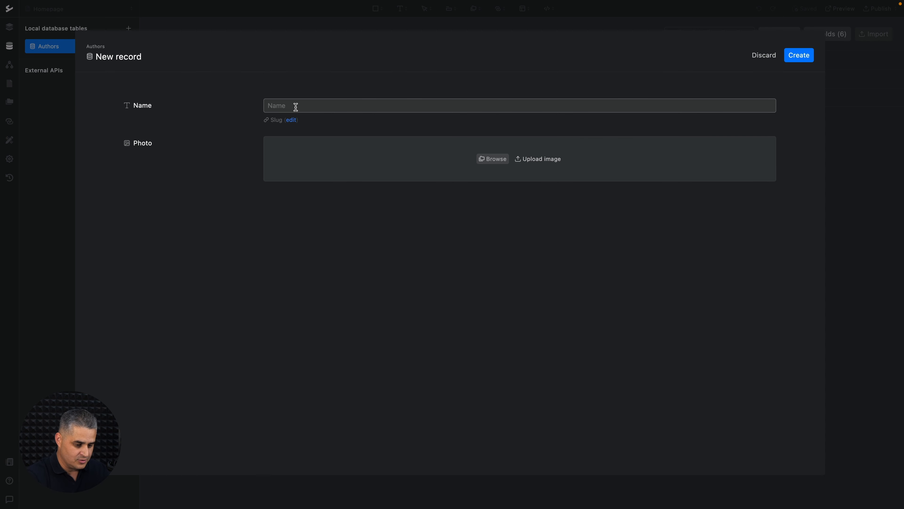
text(Andrew)
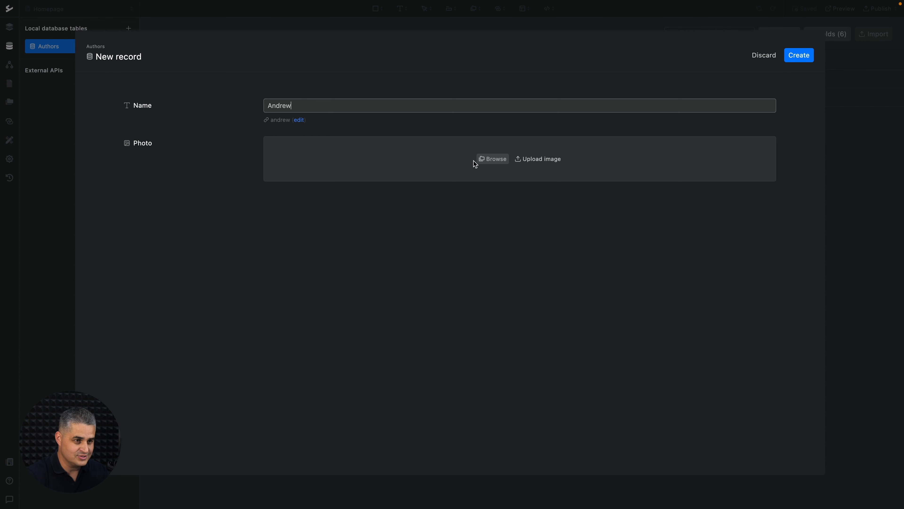
click(484, 160)
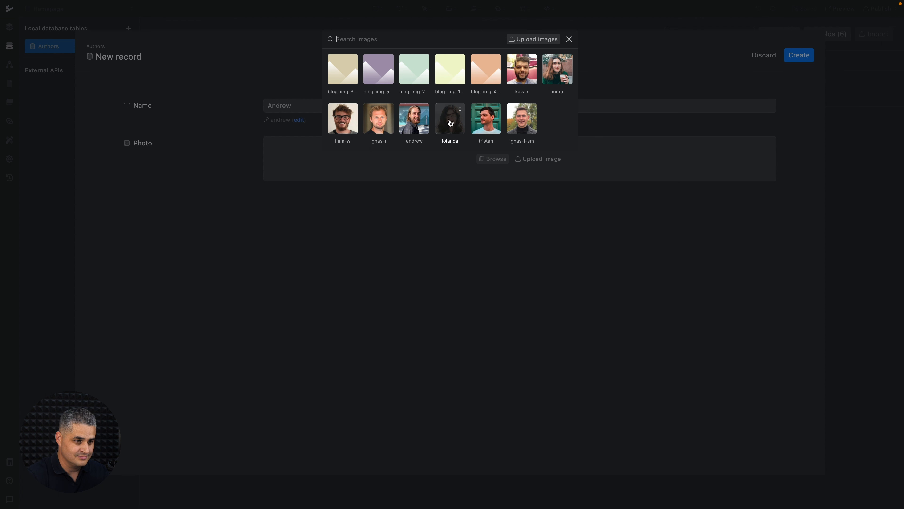
click(421, 115)
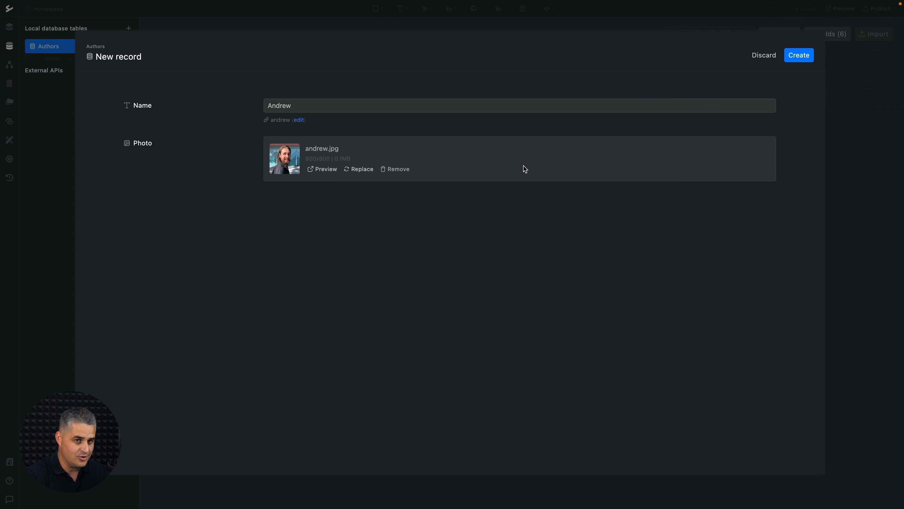
click(806, 62)
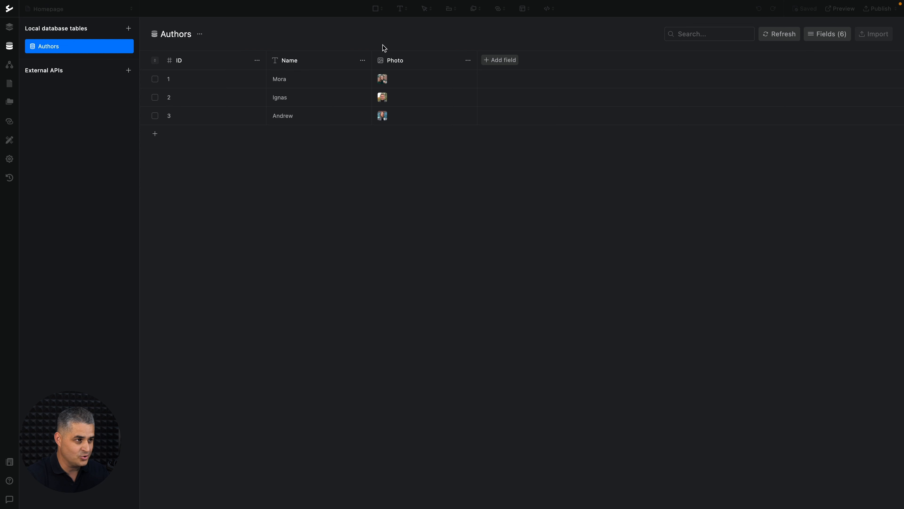
Create a new local database table named Categories
click(128, 29)
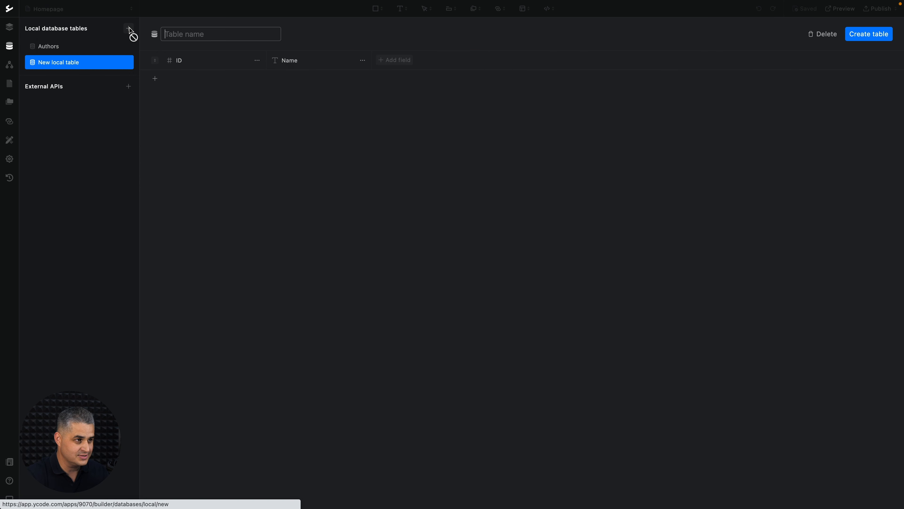
text(C)
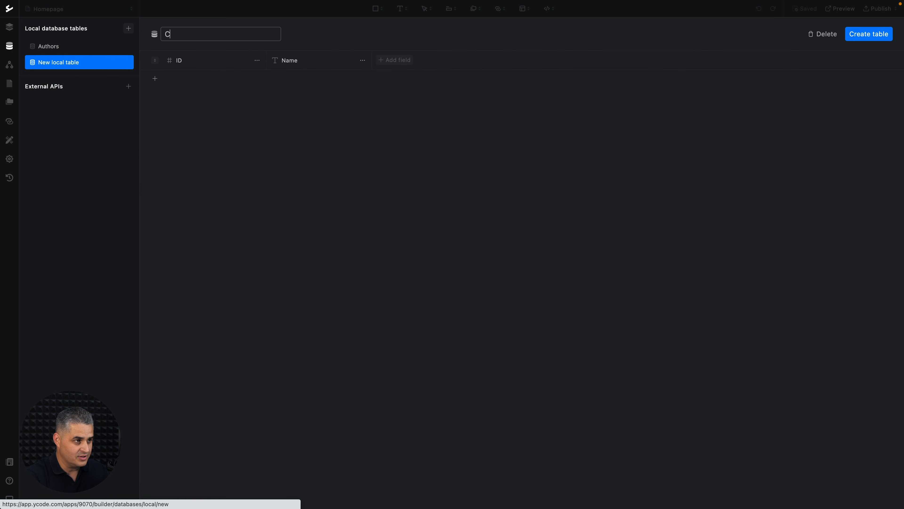
text(ategories)
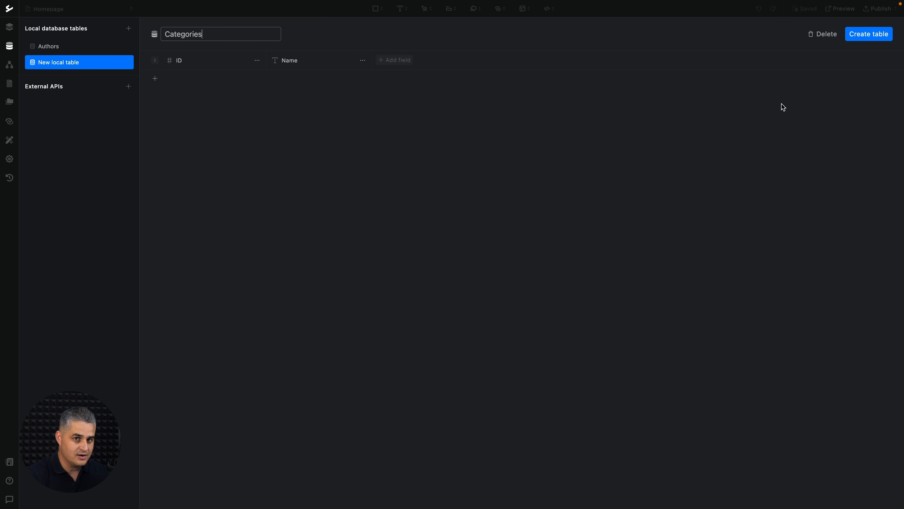
click(884, 39)
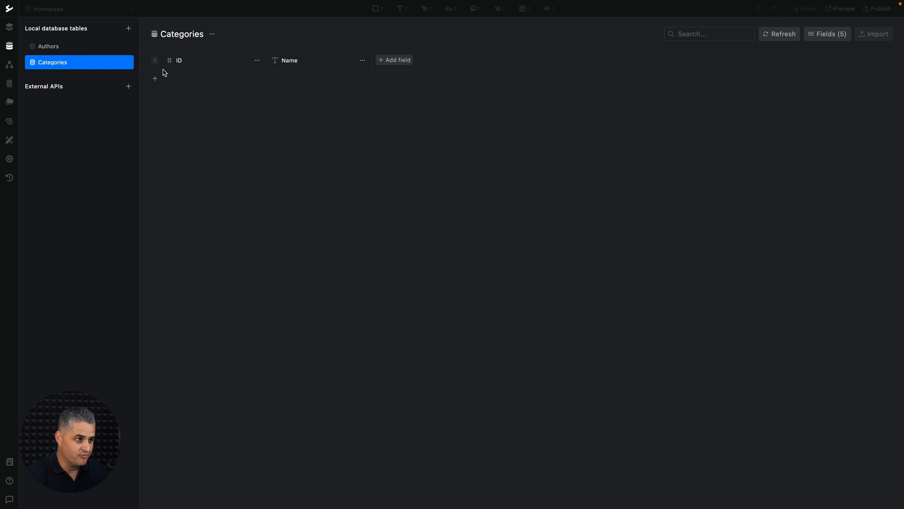
Add a record named Health to the Categories table
click(153, 79)
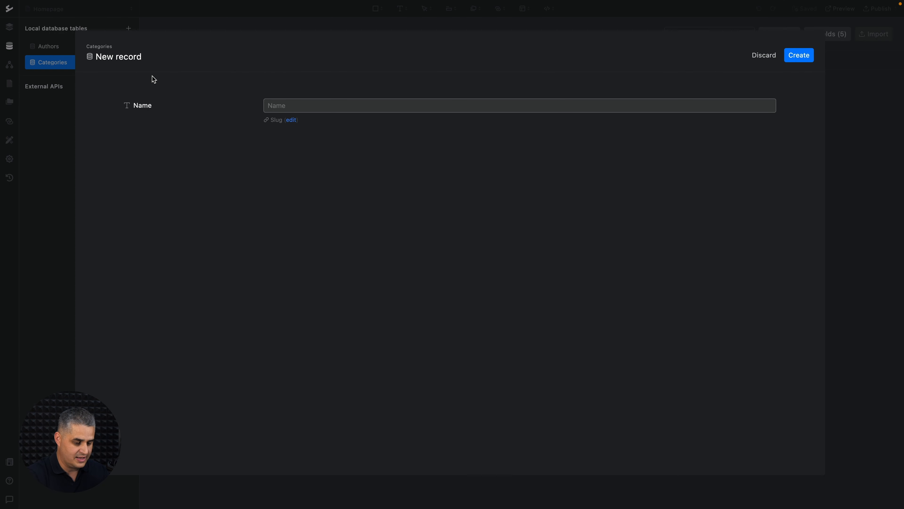
text(H)
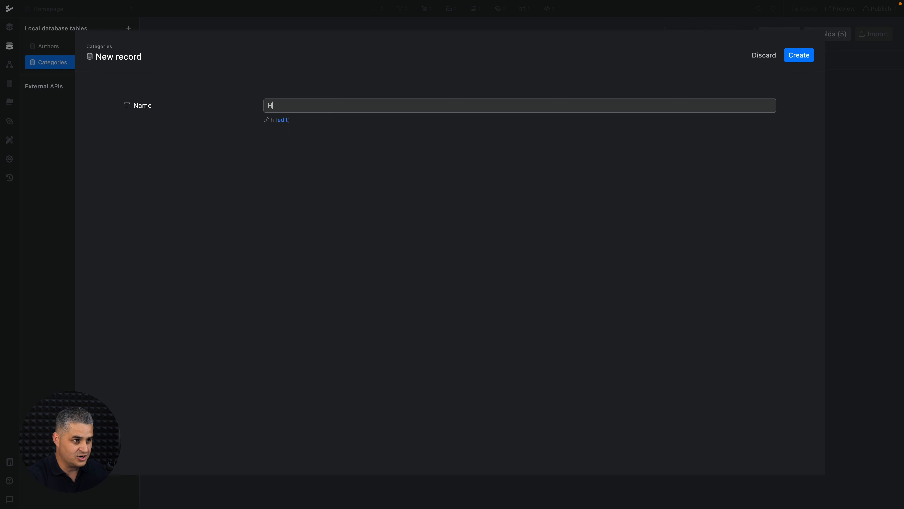
text(ealth)
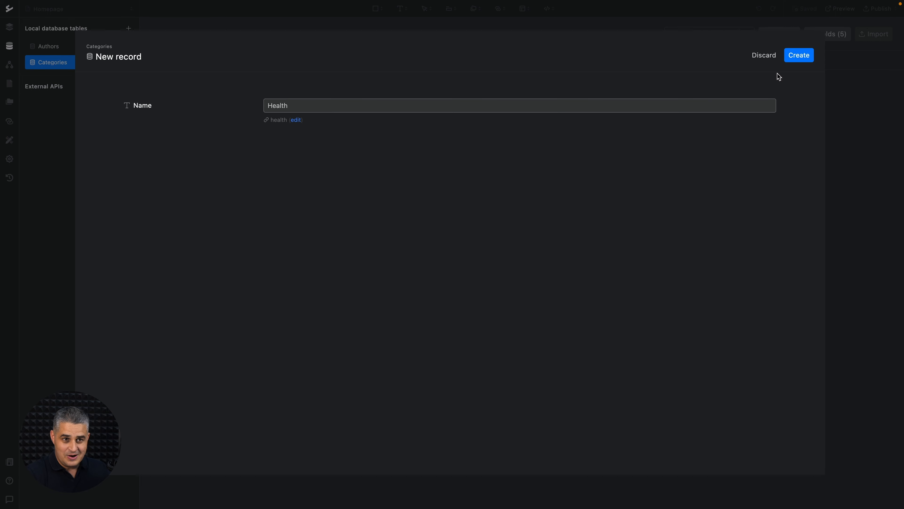
click(801, 63)
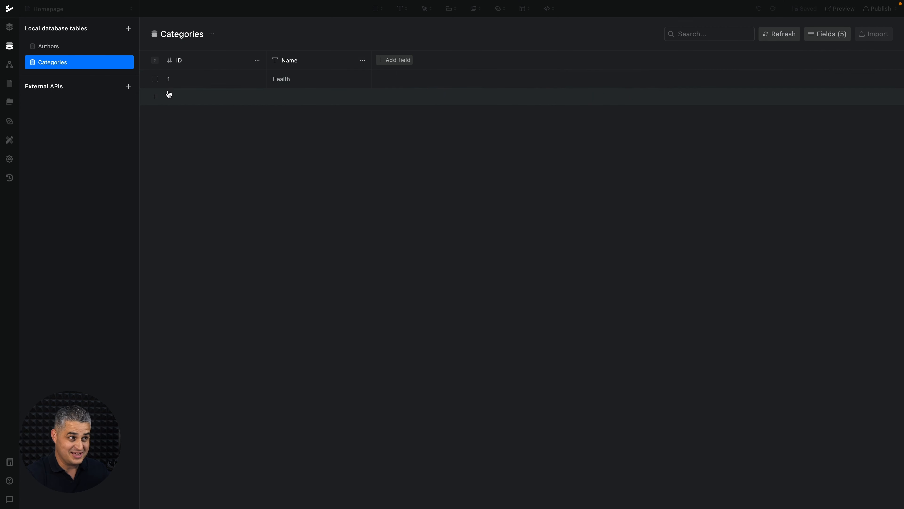
Add a record named Travel to the Categories table
click(156, 97)
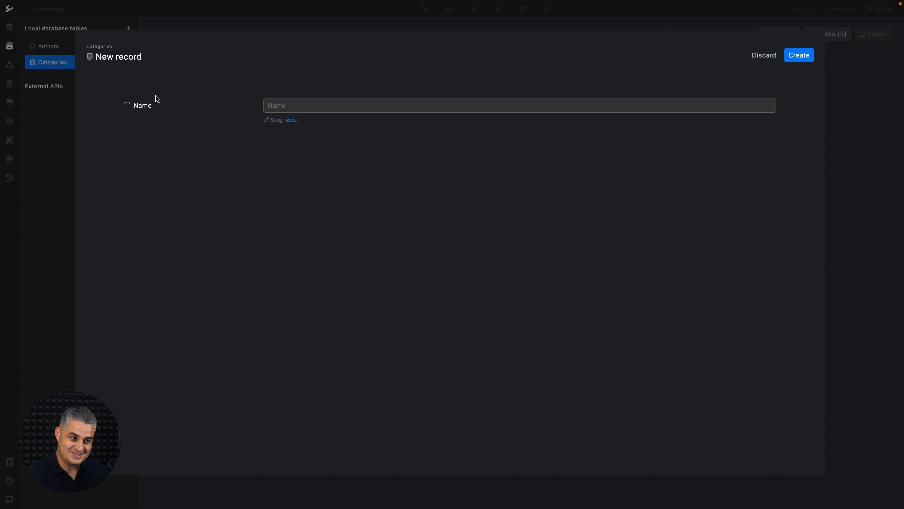
text(Travel)
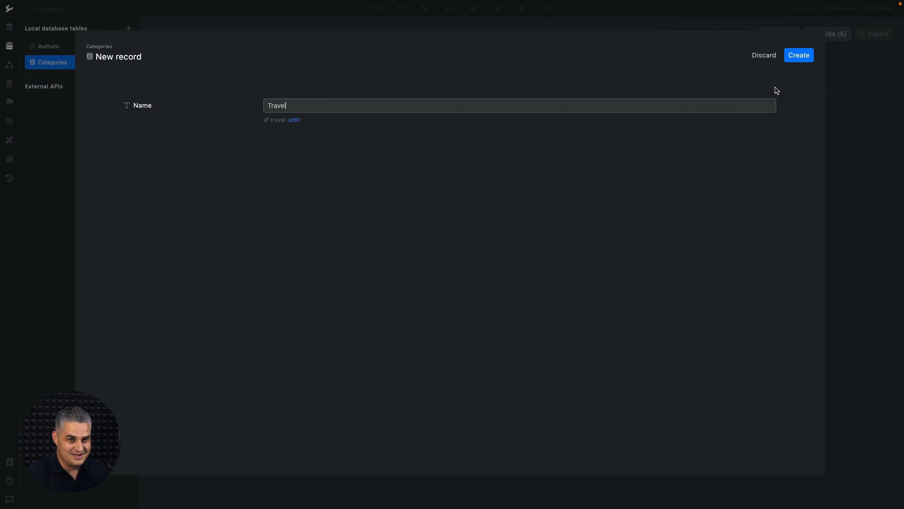
click(799, 57)
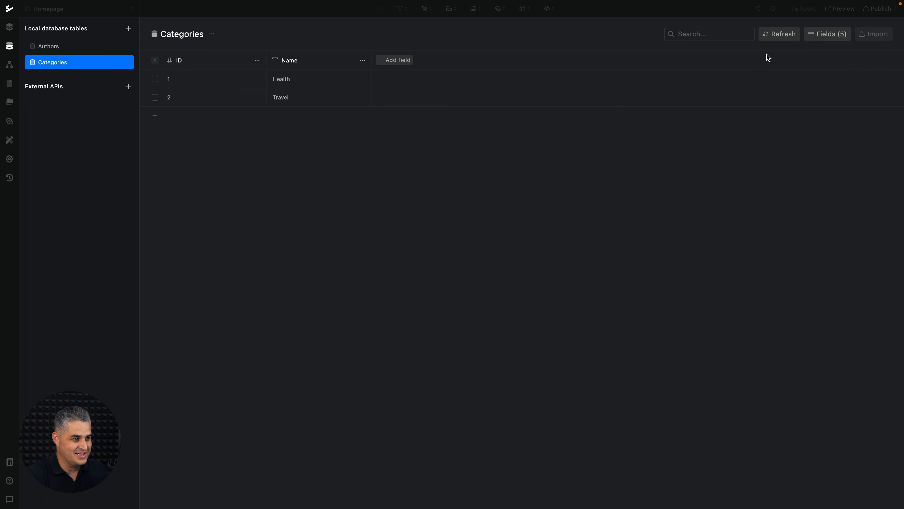
Add a record named Hobbies to the Categories table
click(153, 116)
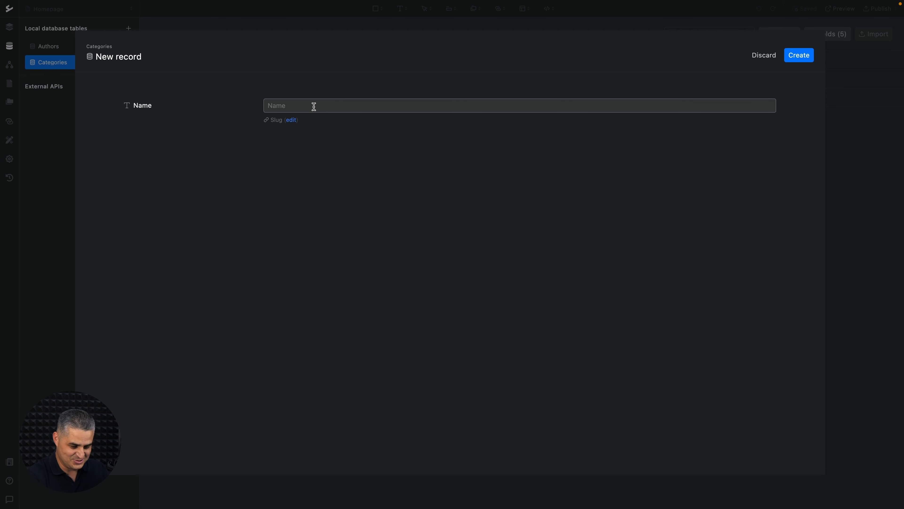
text(Hobbie)
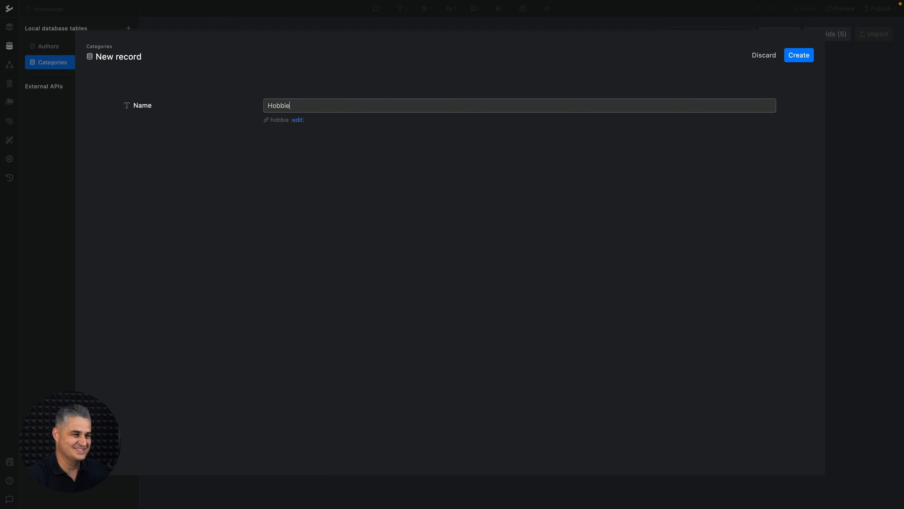
text(s)
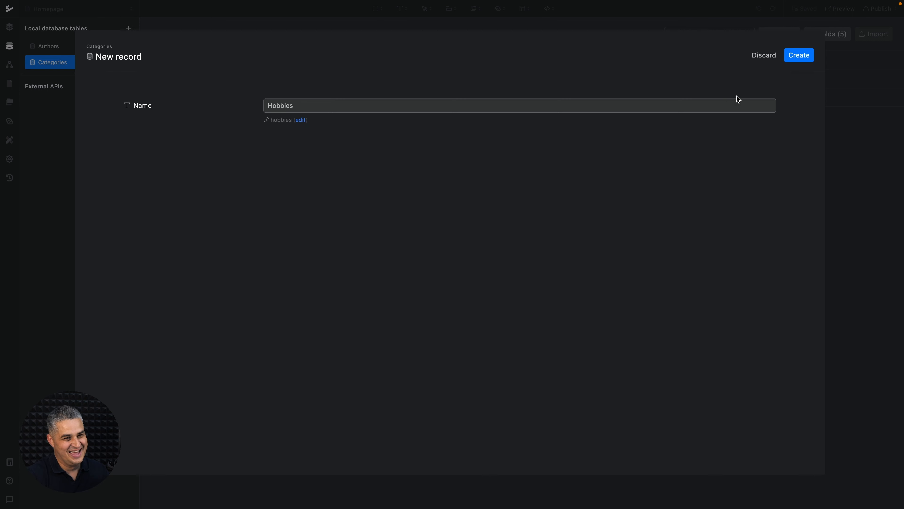
click(801, 56)
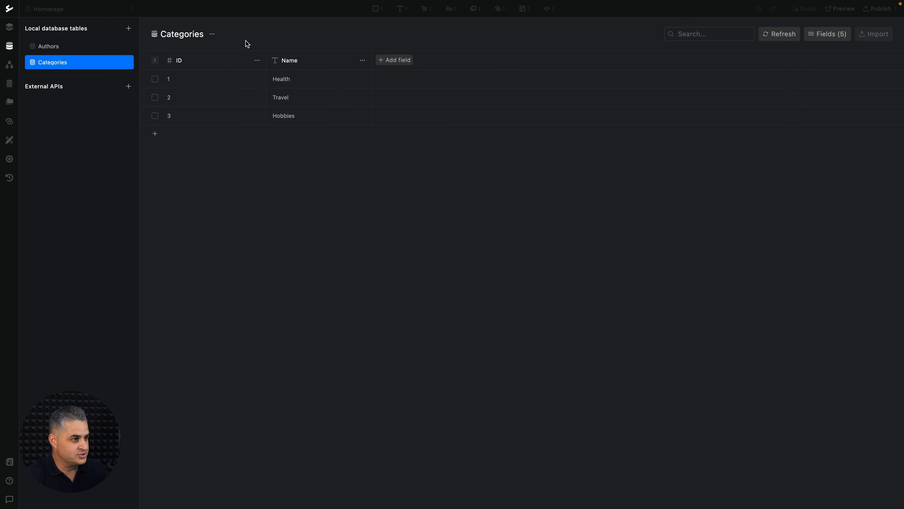
Create a new local database table named Articles
click(130, 31)
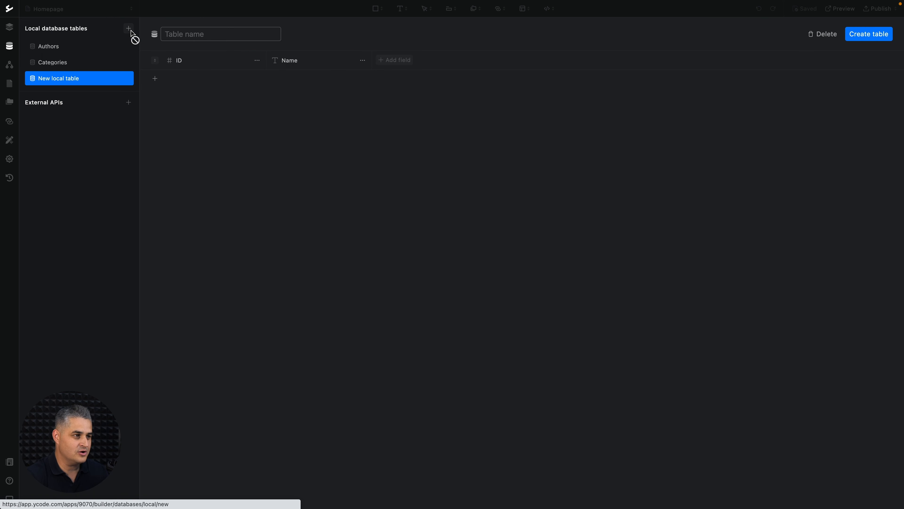
click(181, 35)
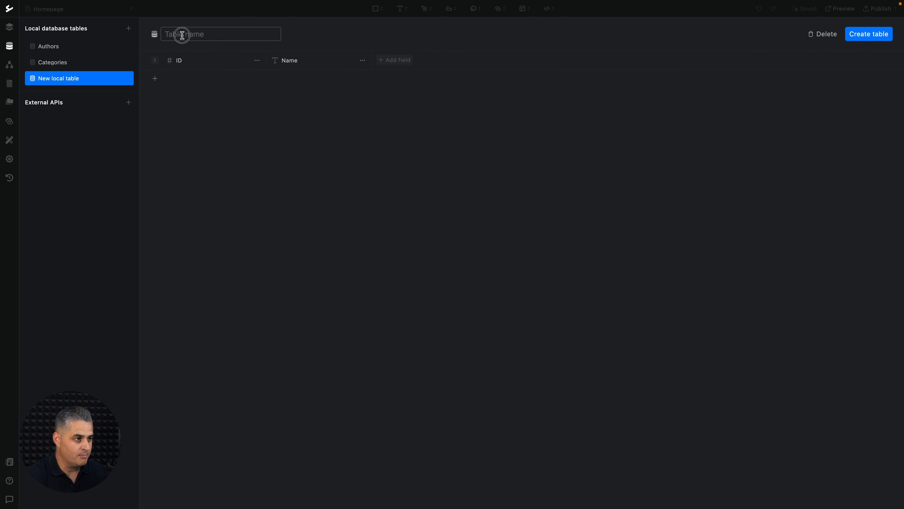
text(Articles)
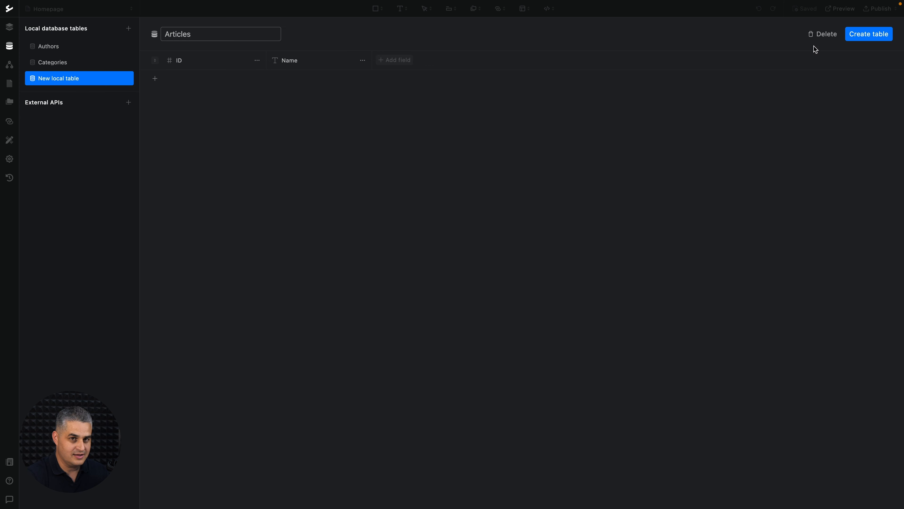
click(853, 44)
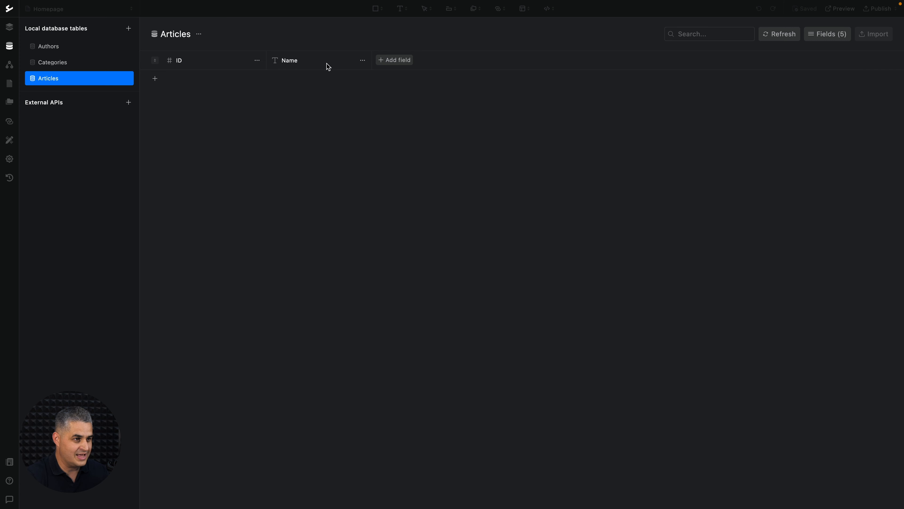
Add an Image field named Featured image to the Articles table
click(396, 60)
text(F)
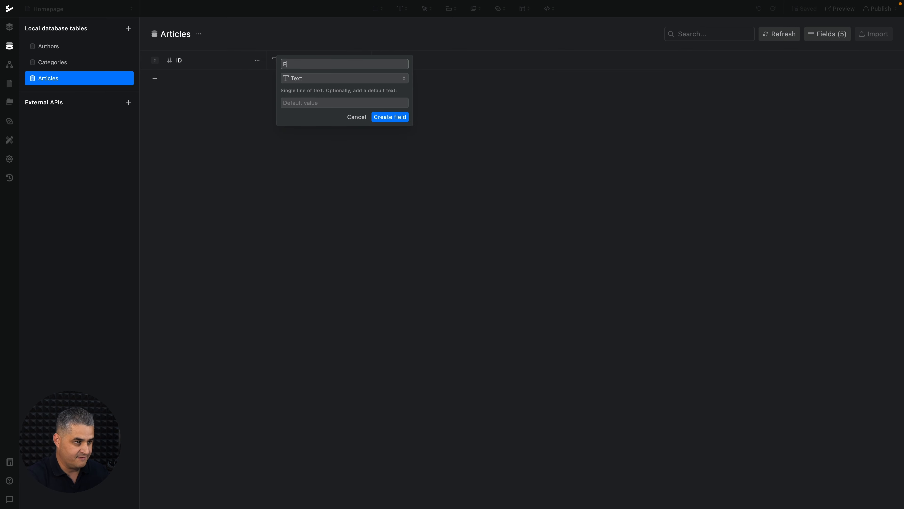
text(eatured)
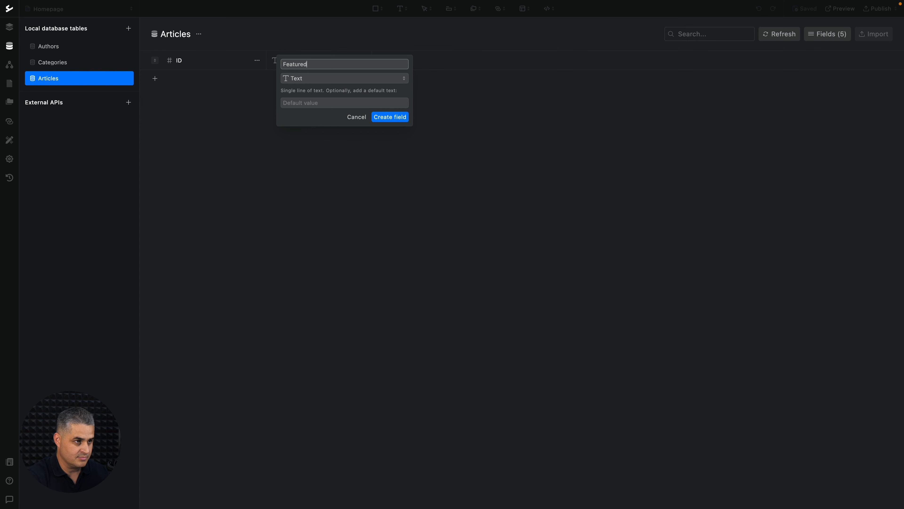
text( image)
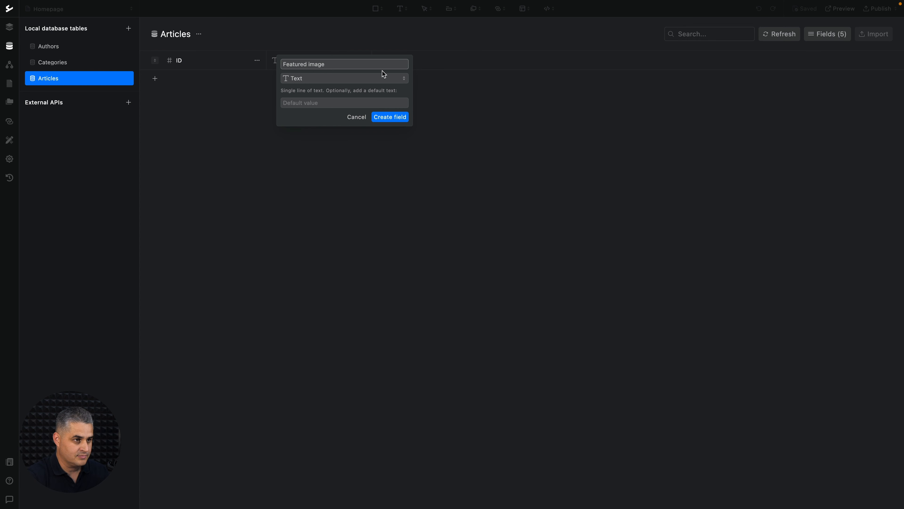
click(380, 80)
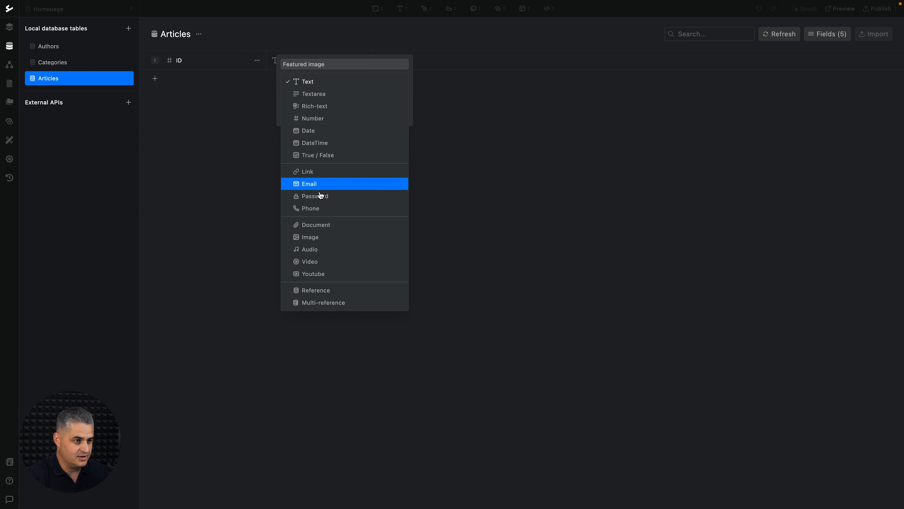
click(324, 237)
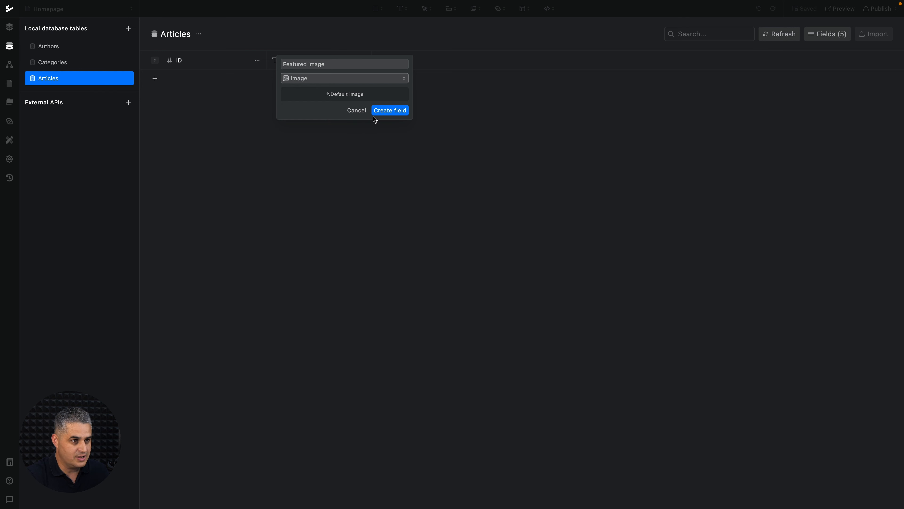
click(385, 111)
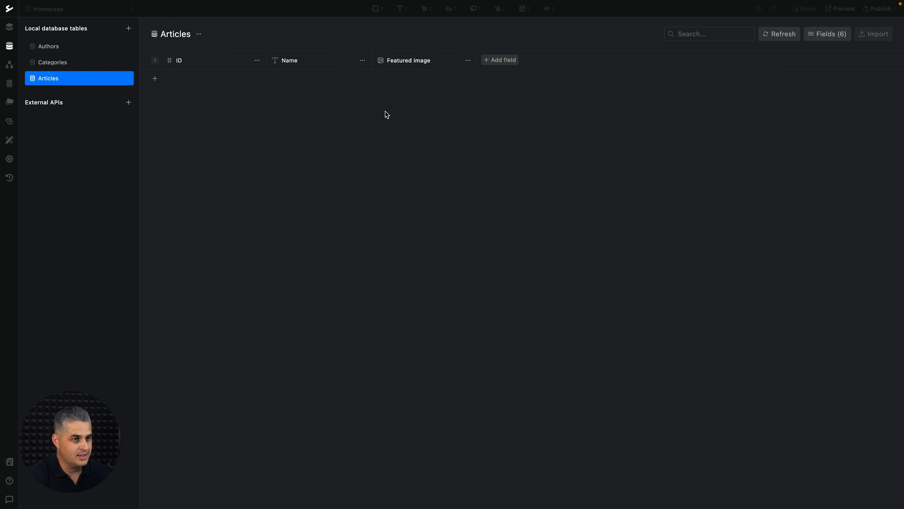
Add a Textarea field named Description to the Articles table
click(512, 67)
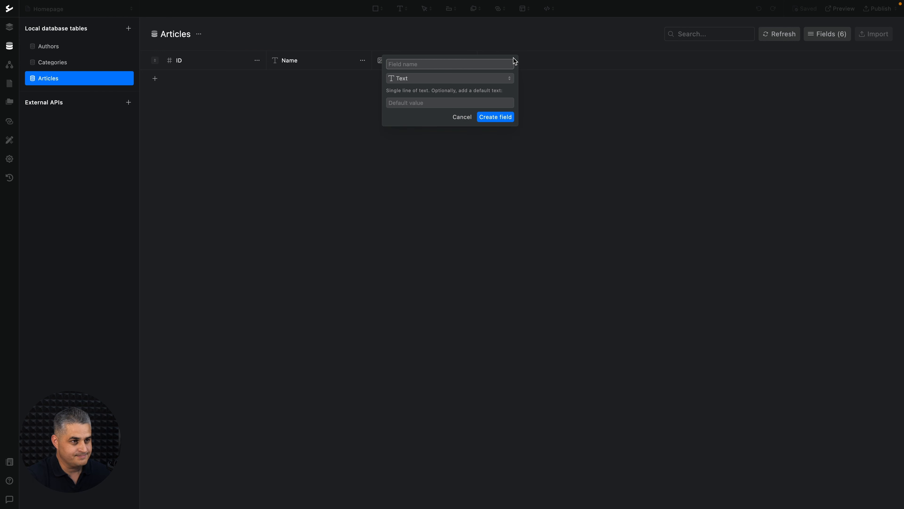
text(DE)
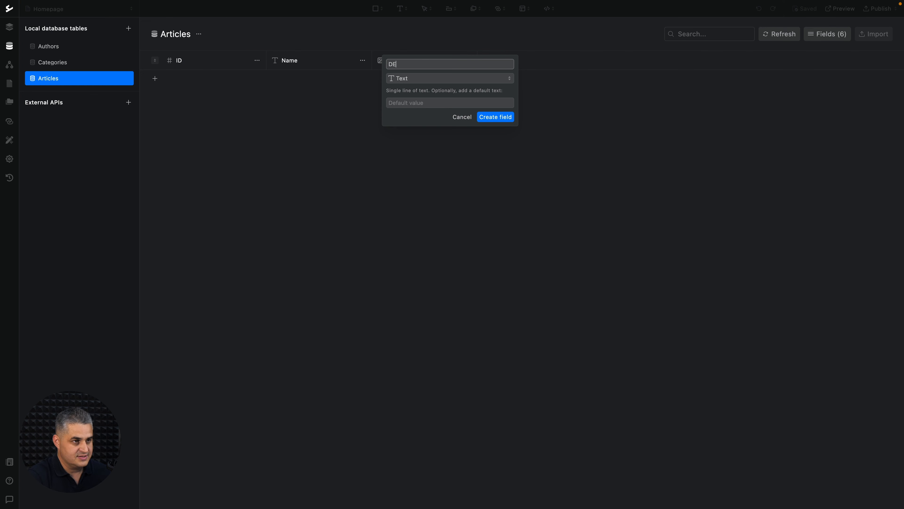
text(sc)
key(BackSpace)
key(BackSpace)
key(BackSpace)
text(escription)
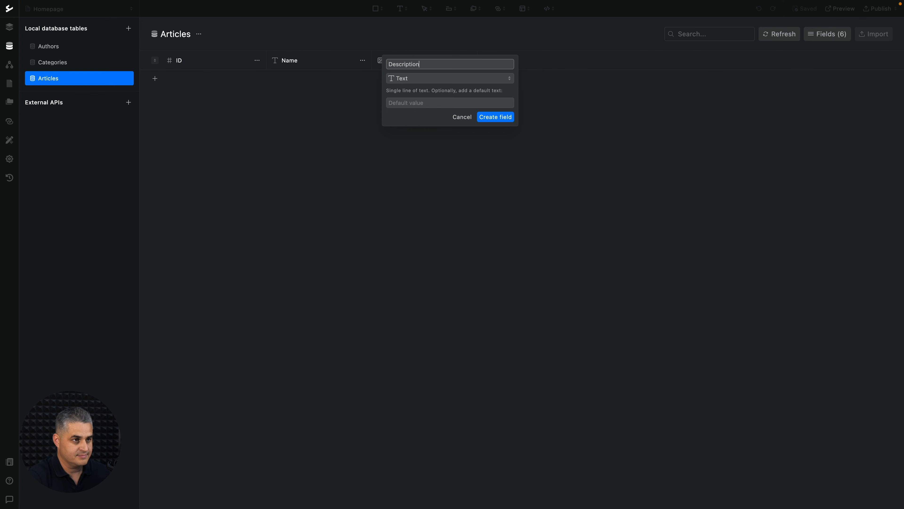
click(494, 81)
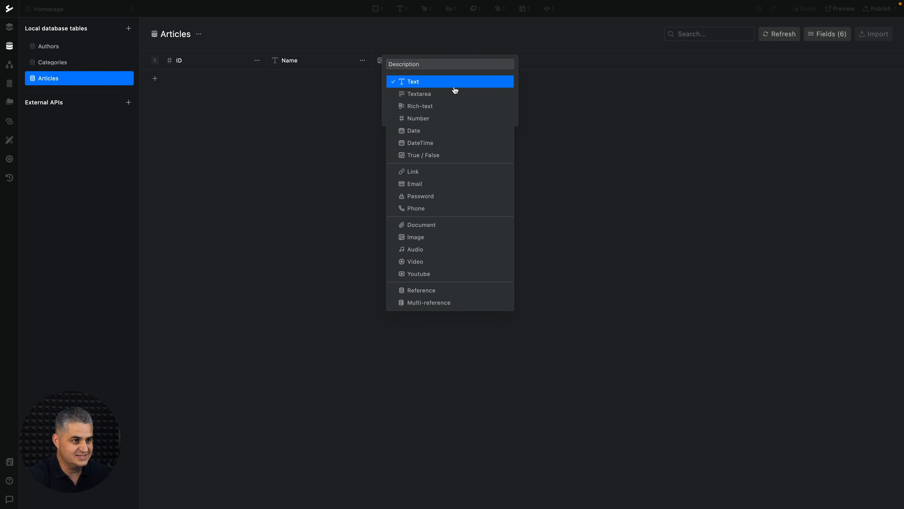
click(447, 94)
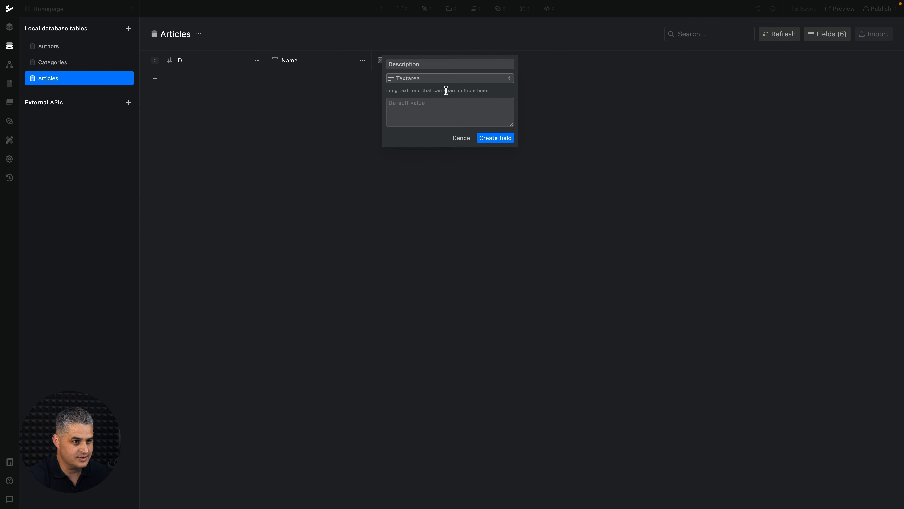
click(486, 140)
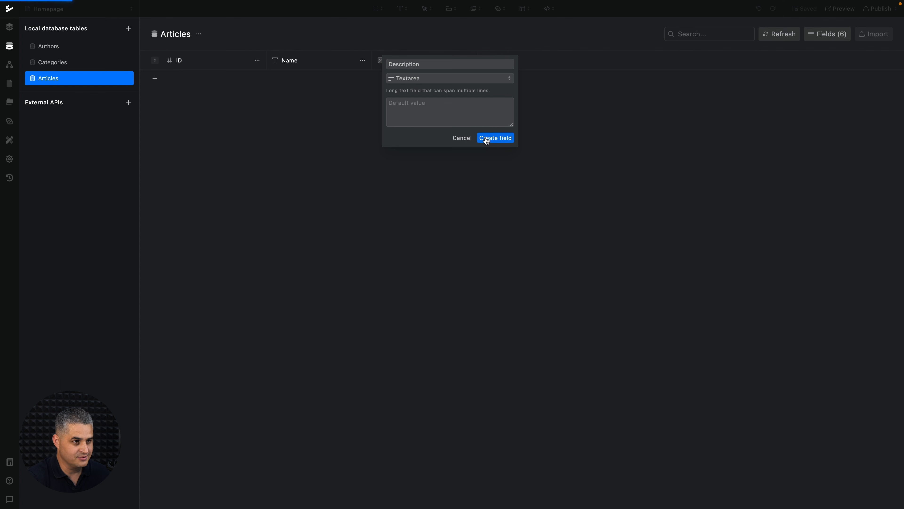
Add a Rich-text field named Content to the Articles table
click(609, 62)
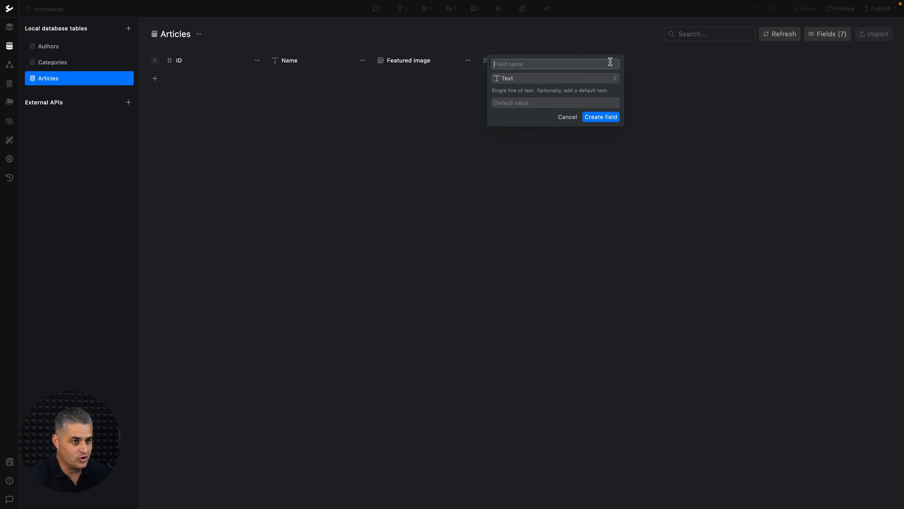
text(Content)
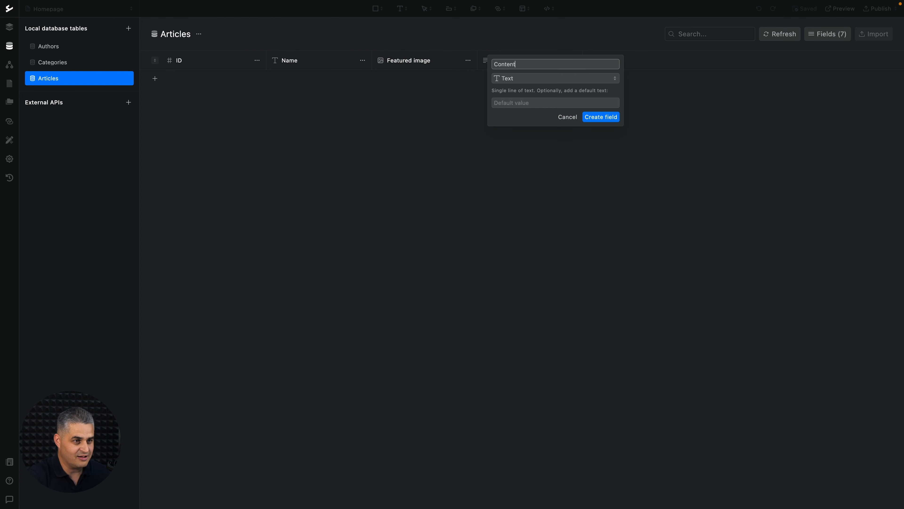
click(588, 79)
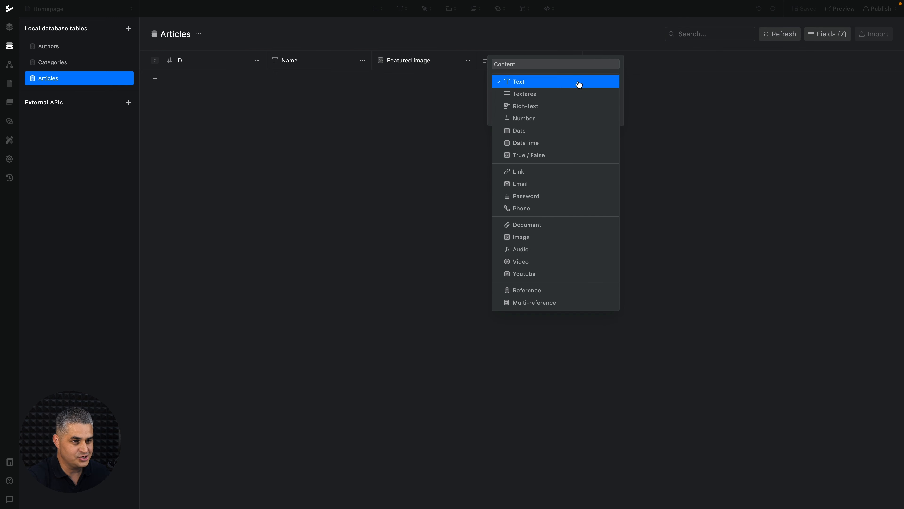
click(547, 106)
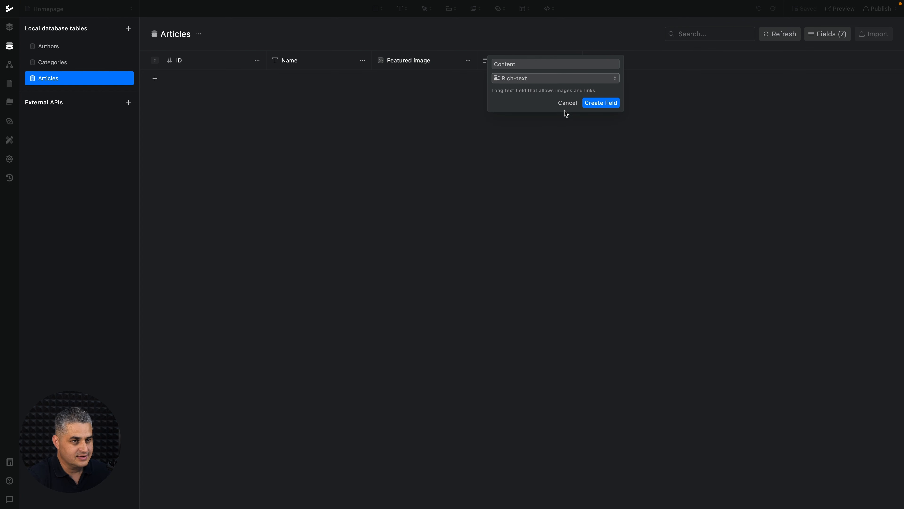
click(599, 103)
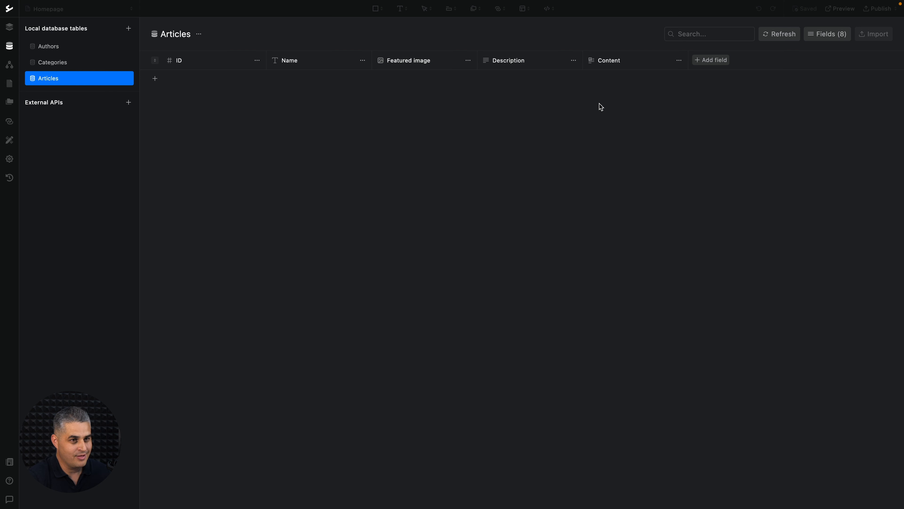
Add a Multi-reference field named Categories to the Articles table, linked to the Categories table
click(717, 60)
text(C)
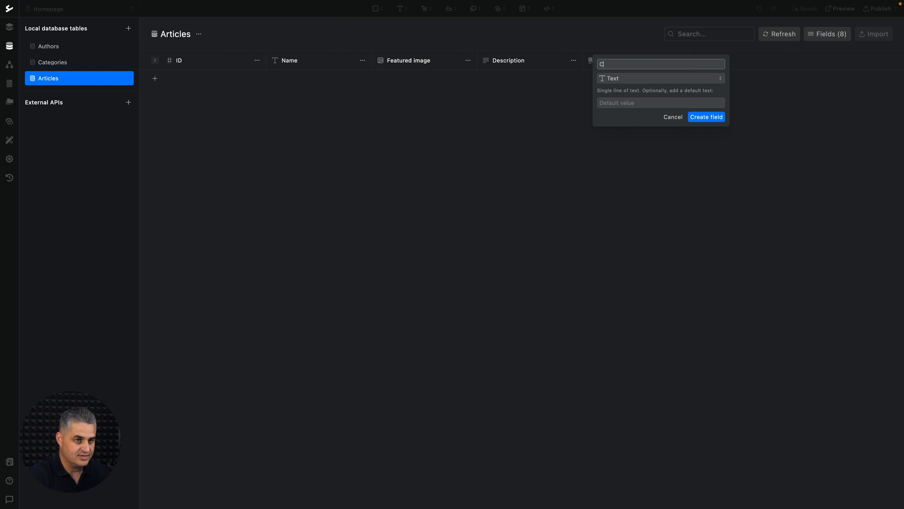
text(ategories)
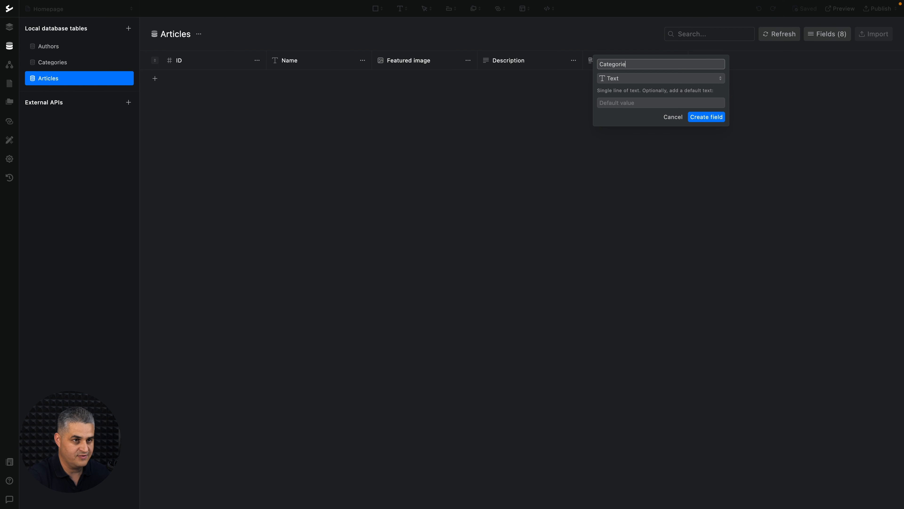
click(679, 79)
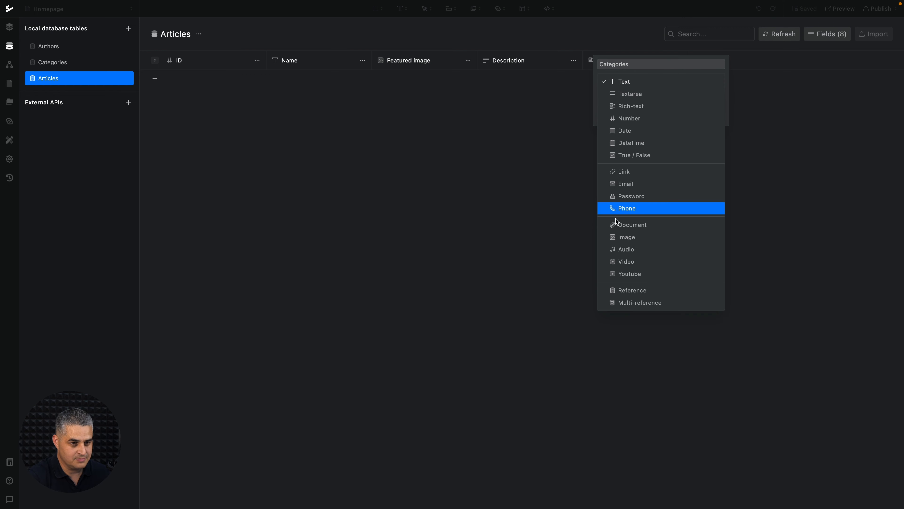
click(661, 303)
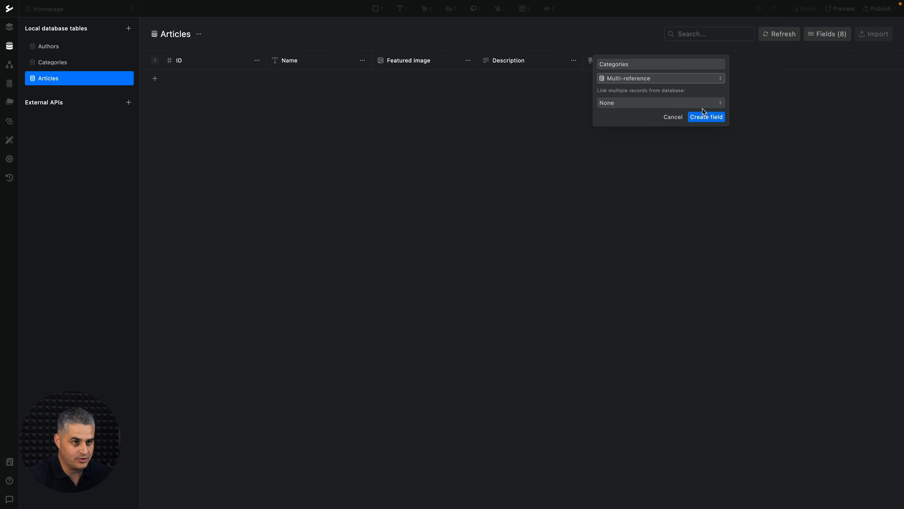
click(619, 103)
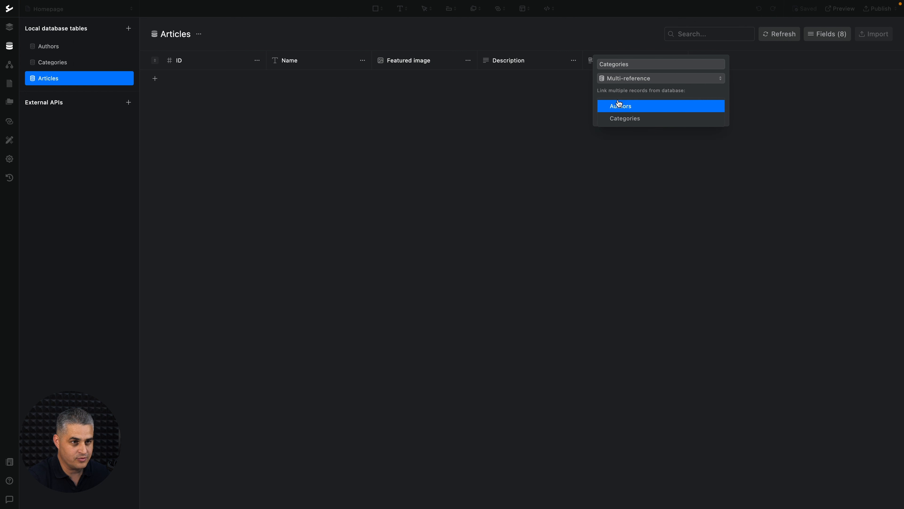
click(634, 121)
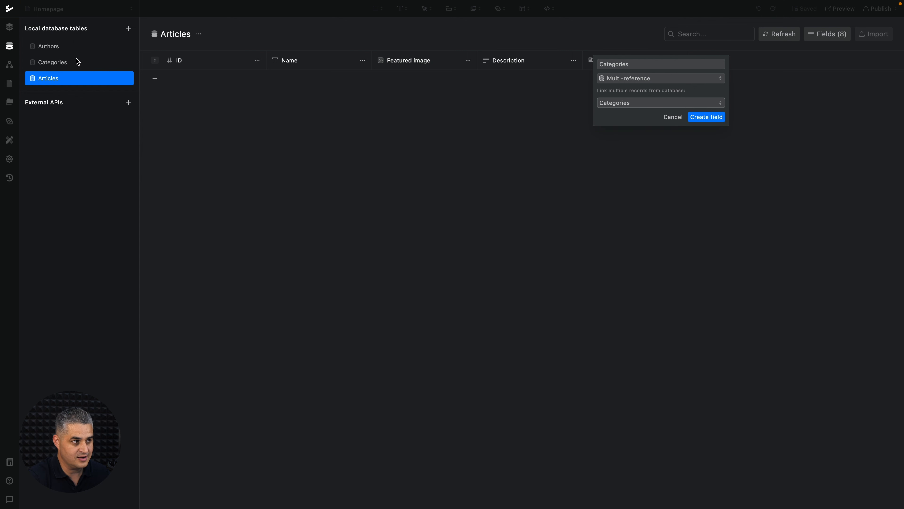
click(699, 119)
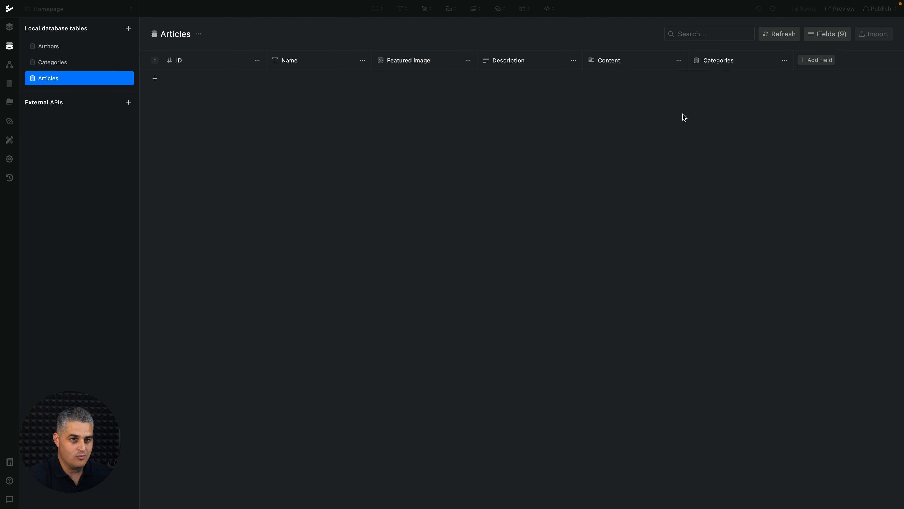
Add a Reference field named Authors to the Articles table, linked to the Authors table
click(826, 60)
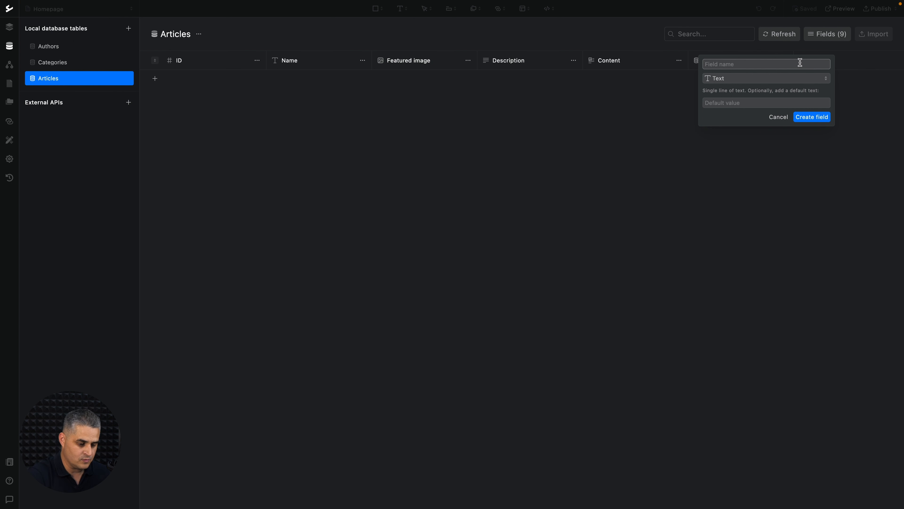
text(Author)
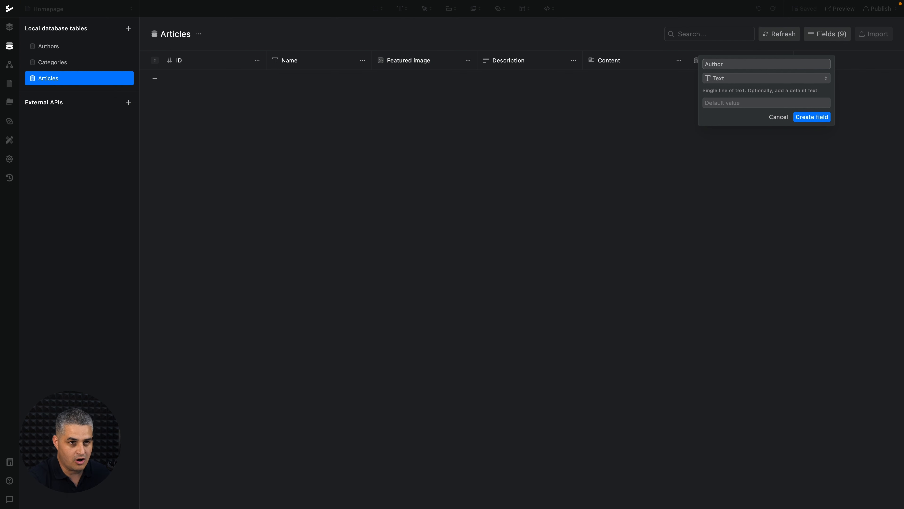
click(783, 80)
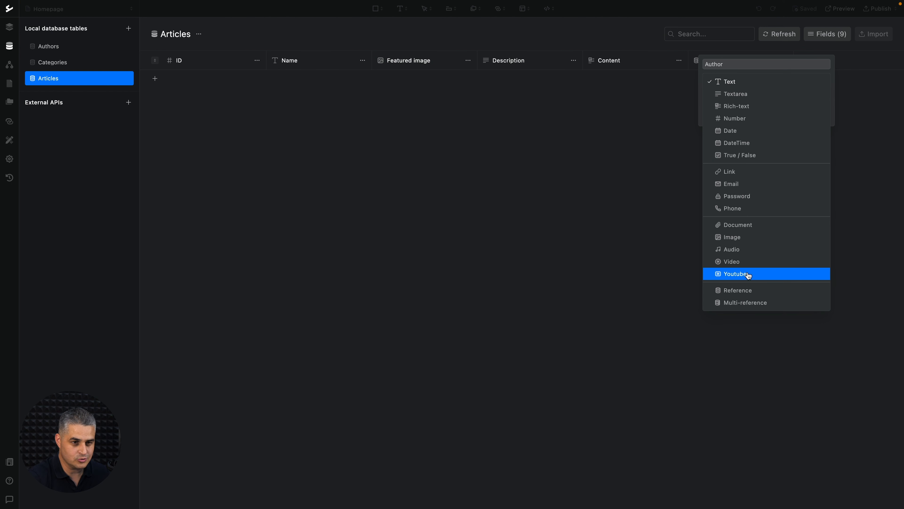
click(754, 290)
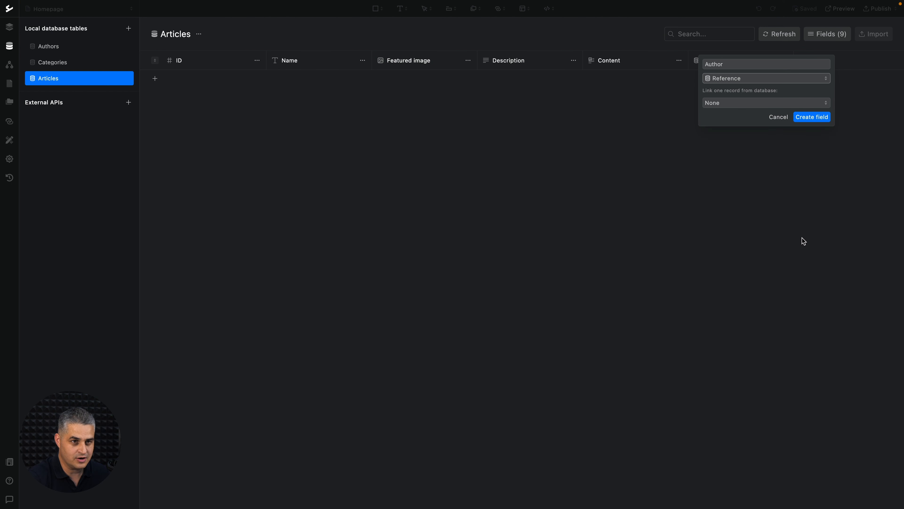
click(766, 104)
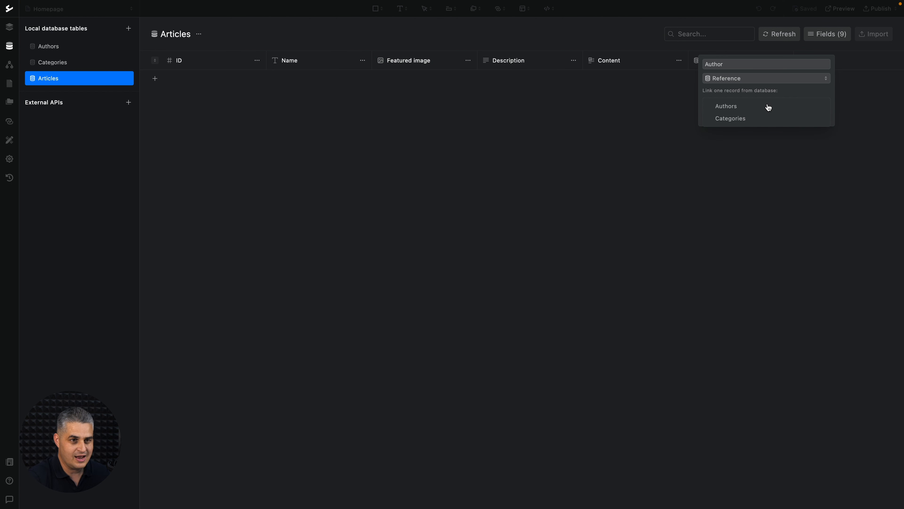
click(746, 106)
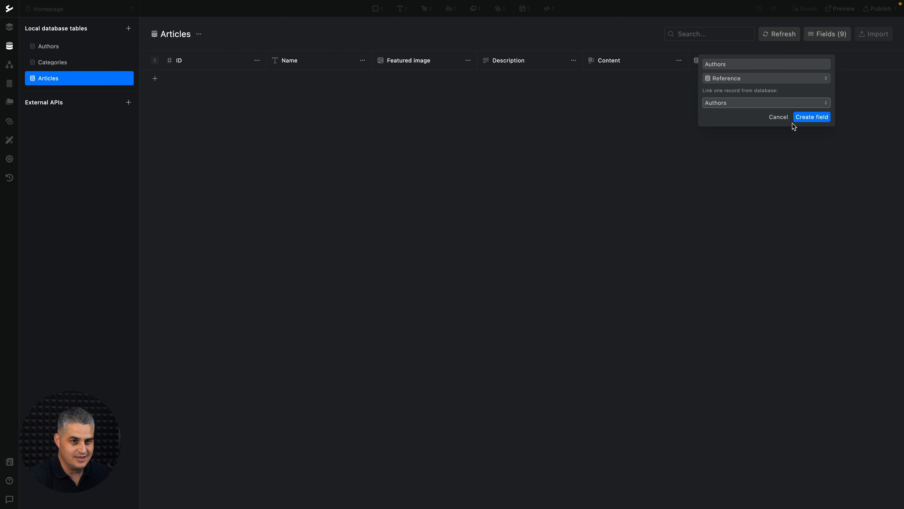
click(811, 117)
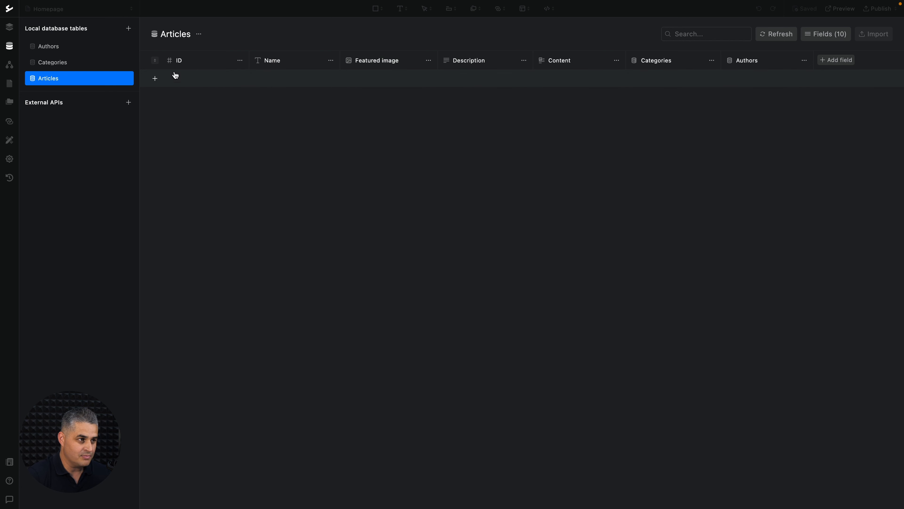
Start a new record in the Articles table and enter First article as its name
click(155, 79)
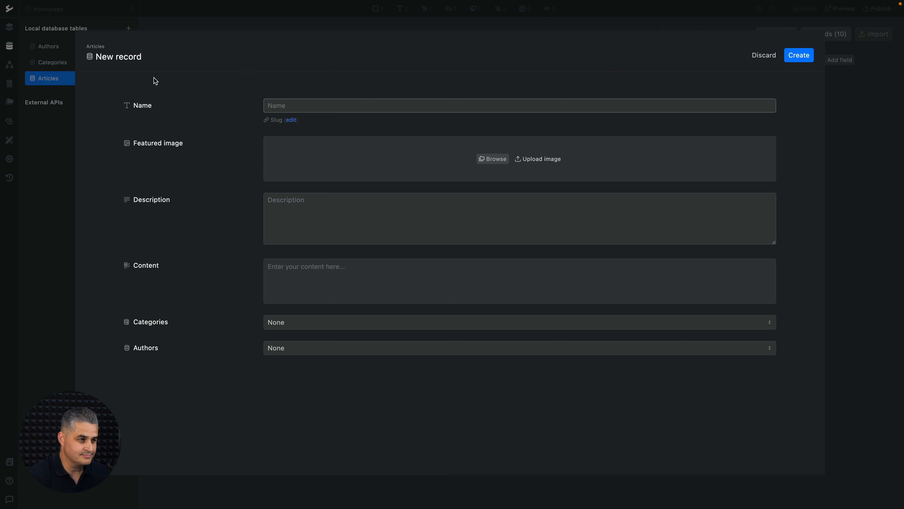
click(283, 105)
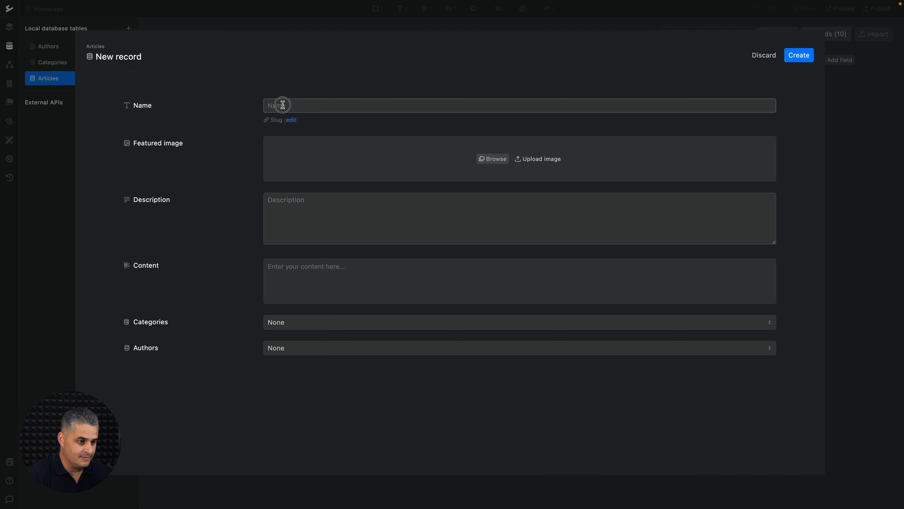
text(Fir)
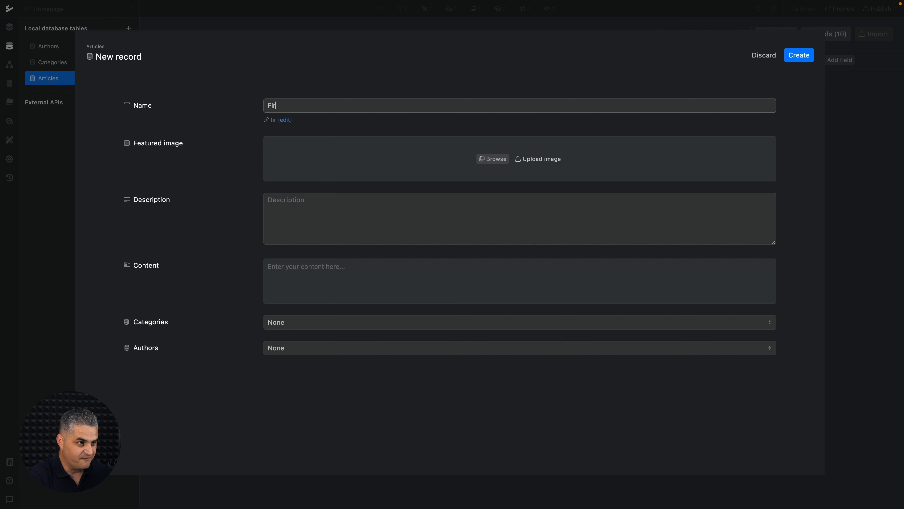
text(st article)
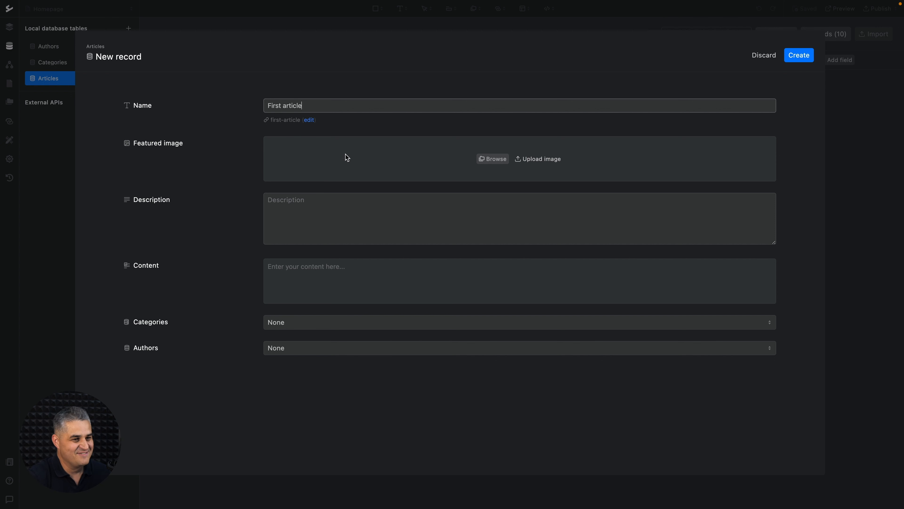
click(487, 161)
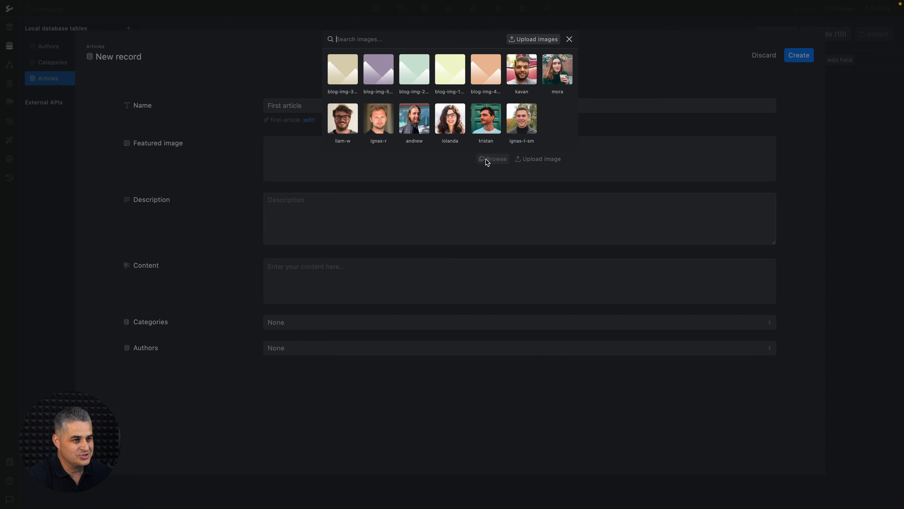
click(343, 76)
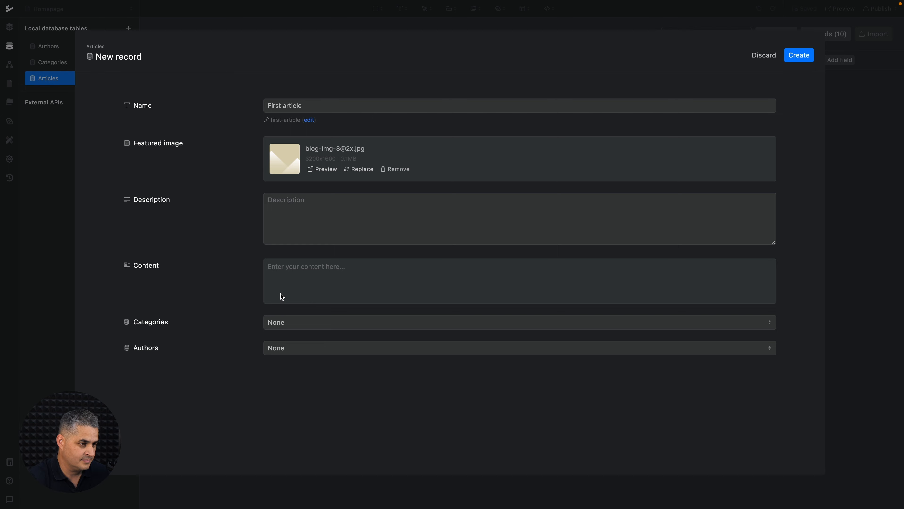
click(302, 280)
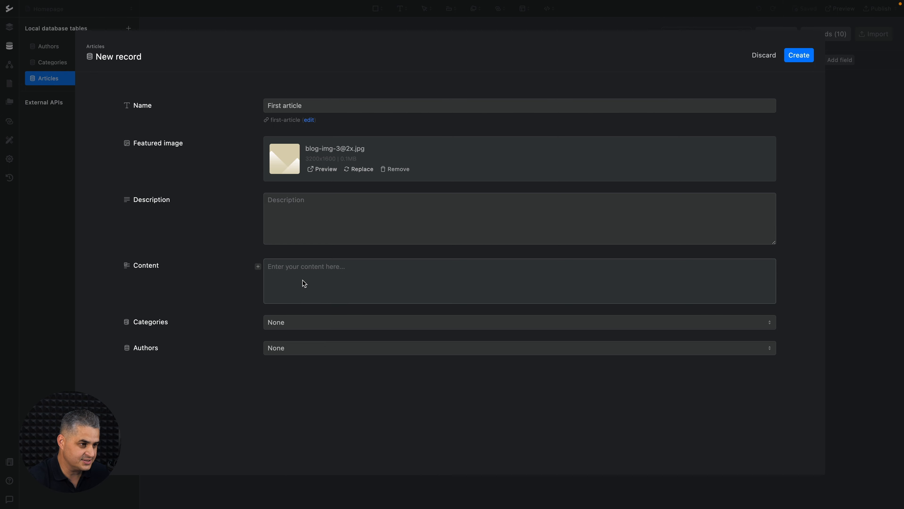
key(ctrl+v)
scroll(303, 280, up, 10)
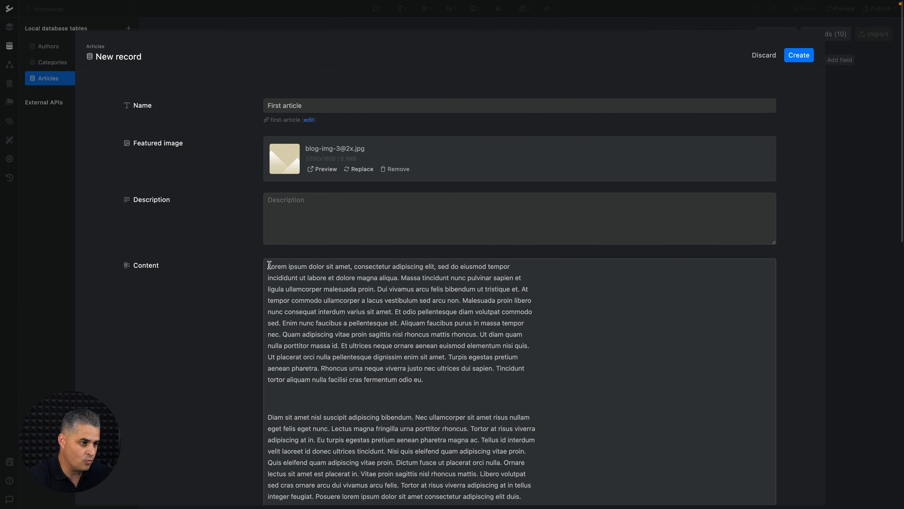
Copy the opening sentence of the first article's Content into its Description field
drag(268, 264, 400, 280)
key(ctrl+c)
click(369, 216)
key(ctrl+v)
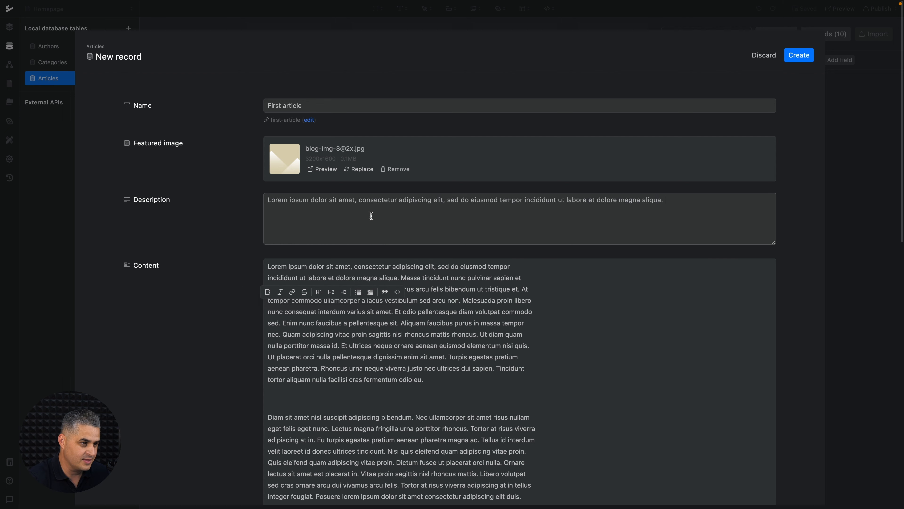
Assign the Health and Travel categories and the first listed author to the first article, and create the record
scroll(370, 252, down, 10)
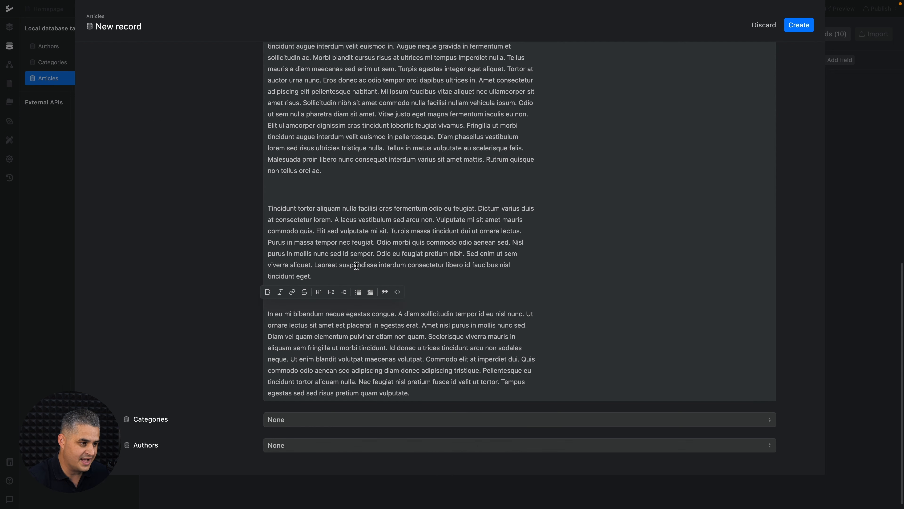
click(351, 420)
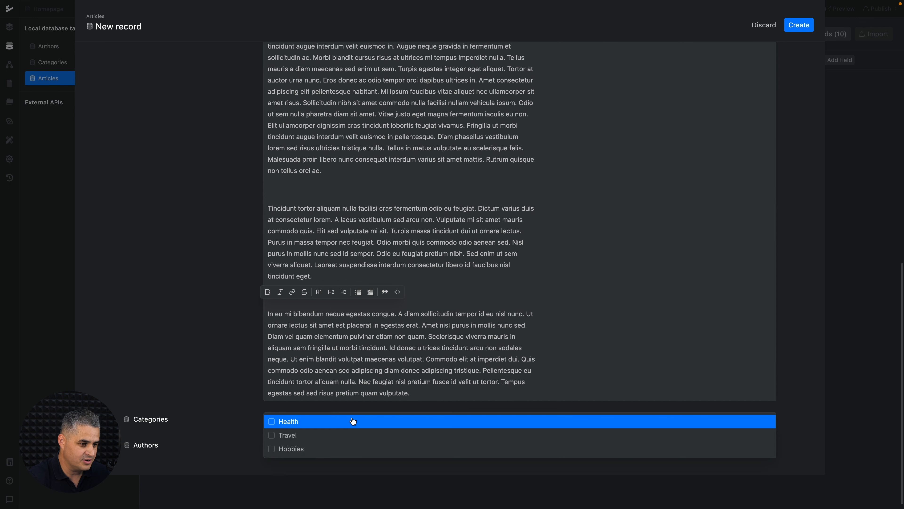
click(350, 422)
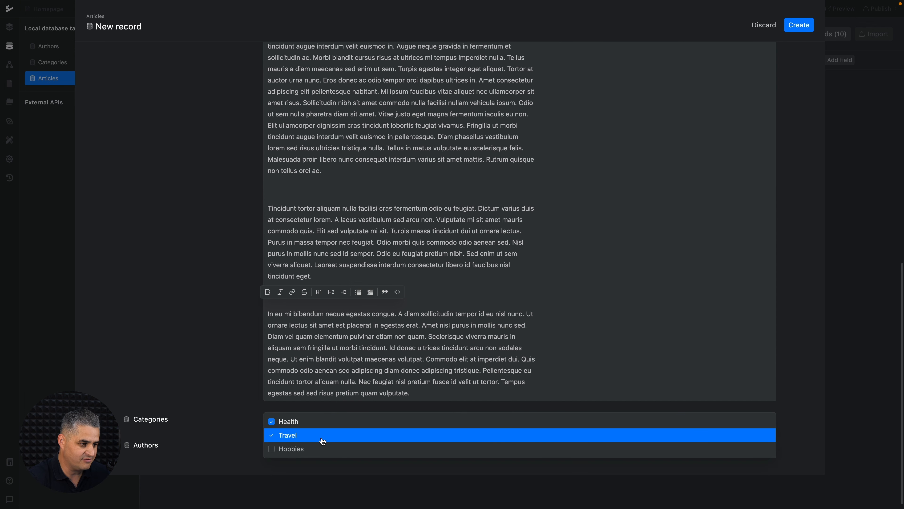
click(272, 435)
click(236, 426)
click(282, 446)
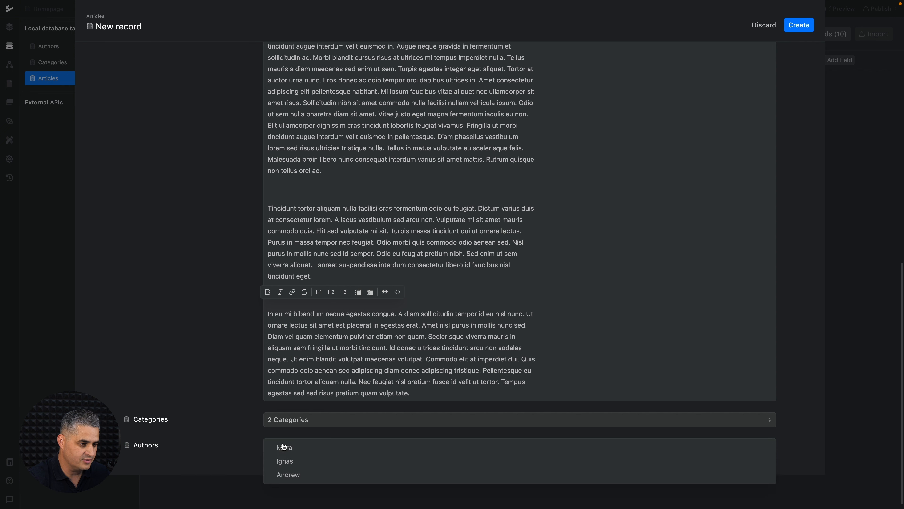
click(292, 449)
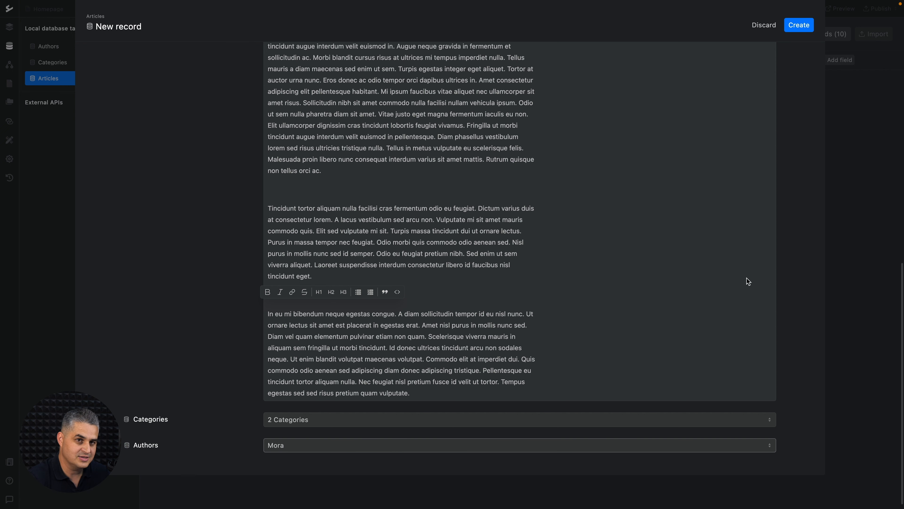
click(806, 31)
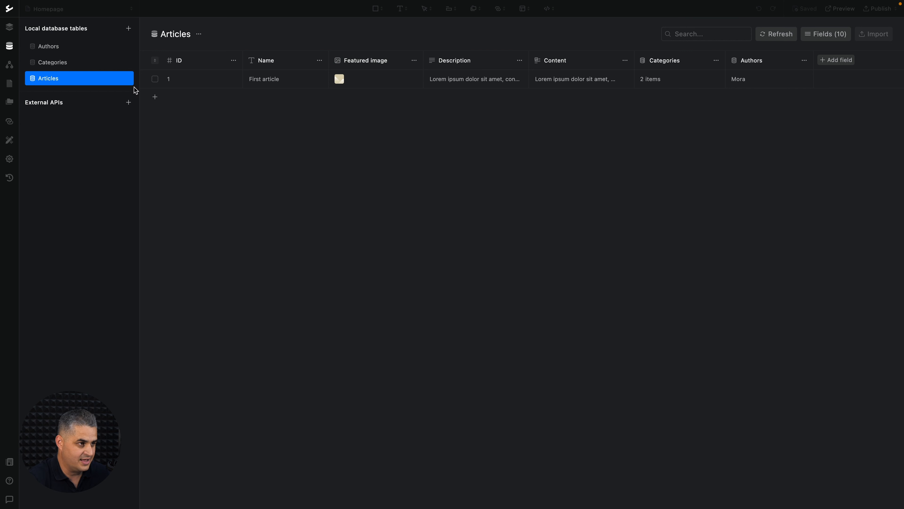
click(154, 97)
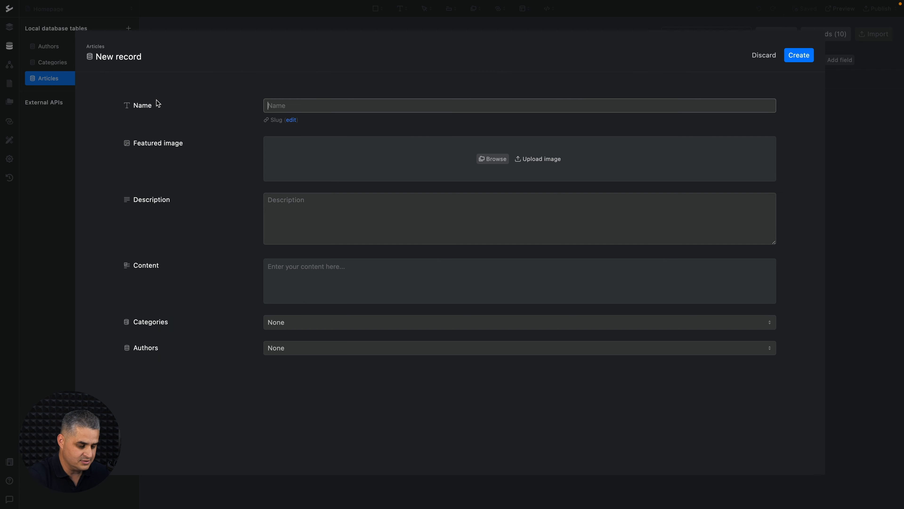
text(Second article)
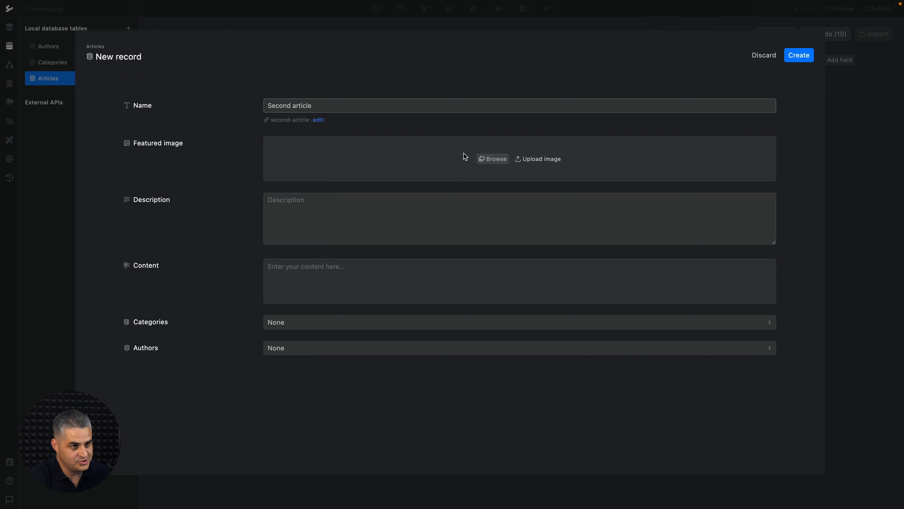
click(490, 157)
click(376, 77)
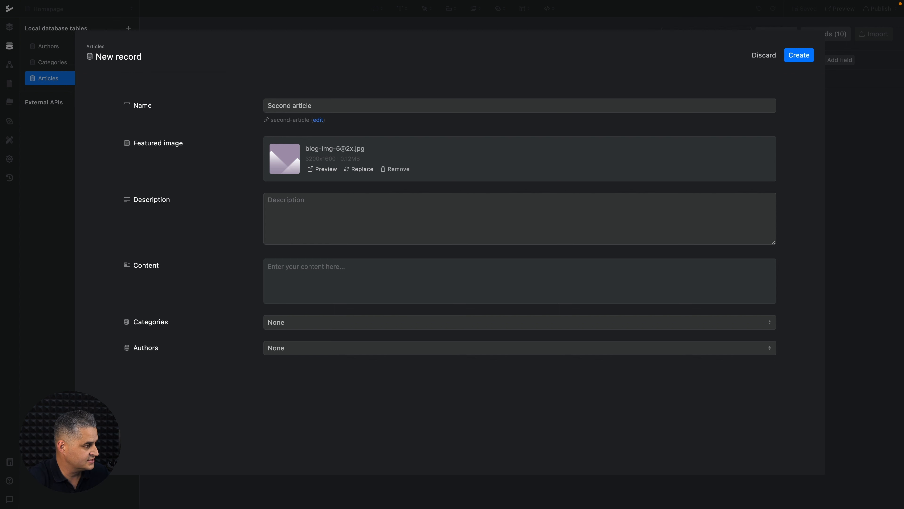
Paste the copied article text into the second article's Content and copy its first two sentences into the Description
click(401, 285)
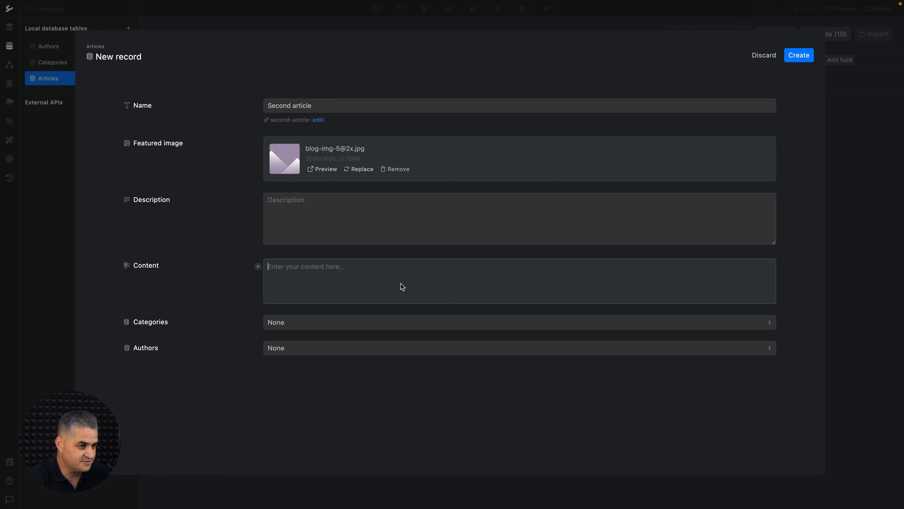
key(super+v)
scroll(390, 275, up, 10)
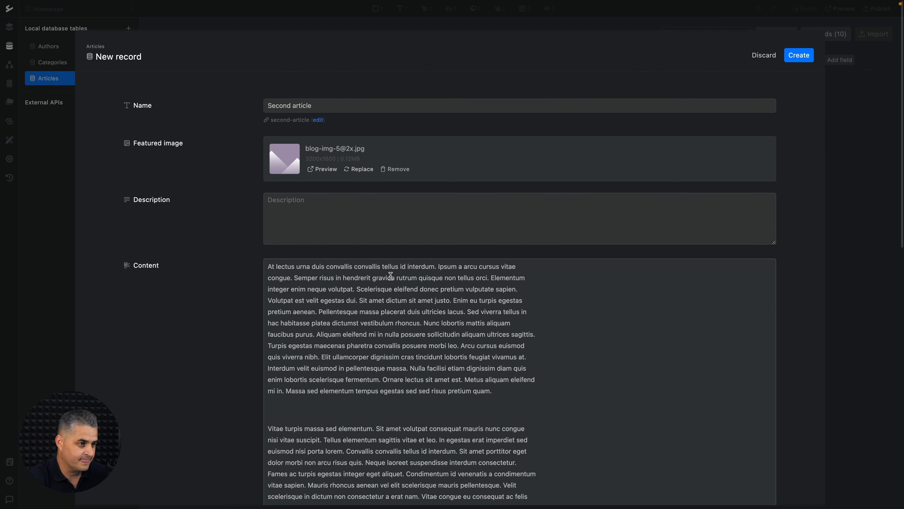
drag(268, 266, 297, 280)
key(super+c)
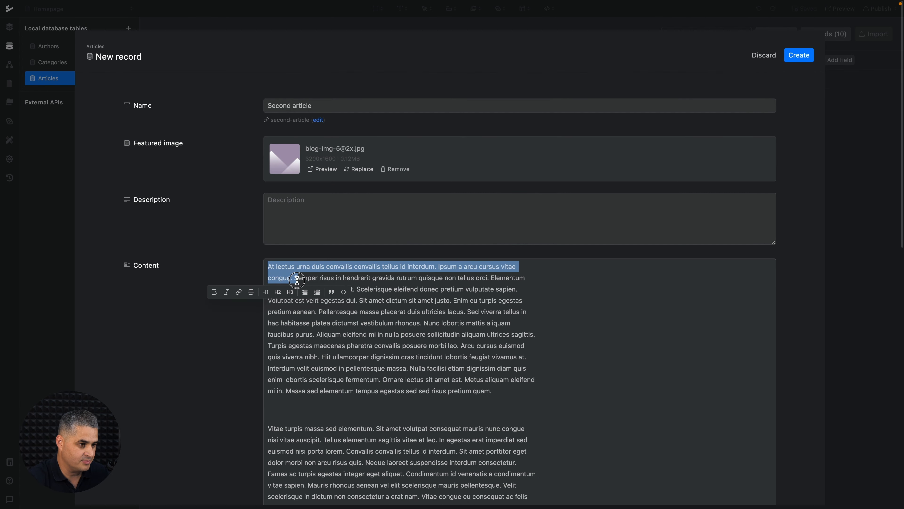
click(298, 219)
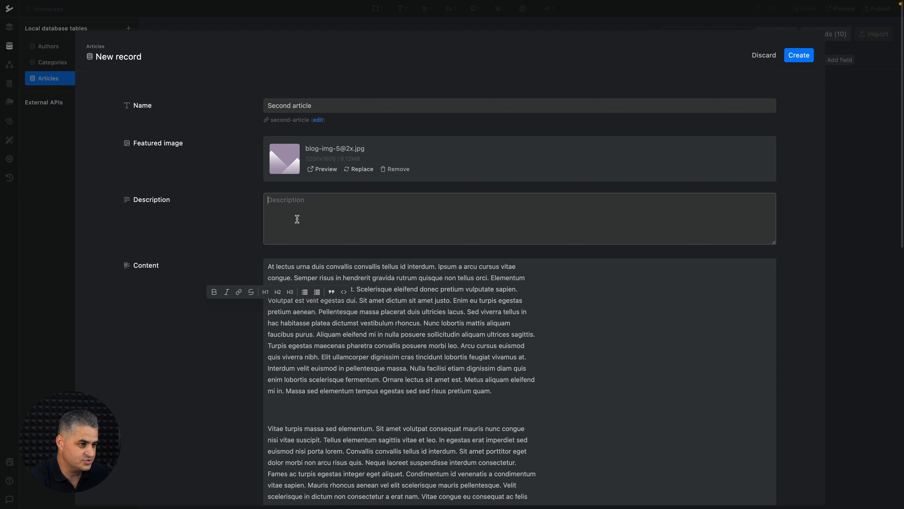
key(super+v)
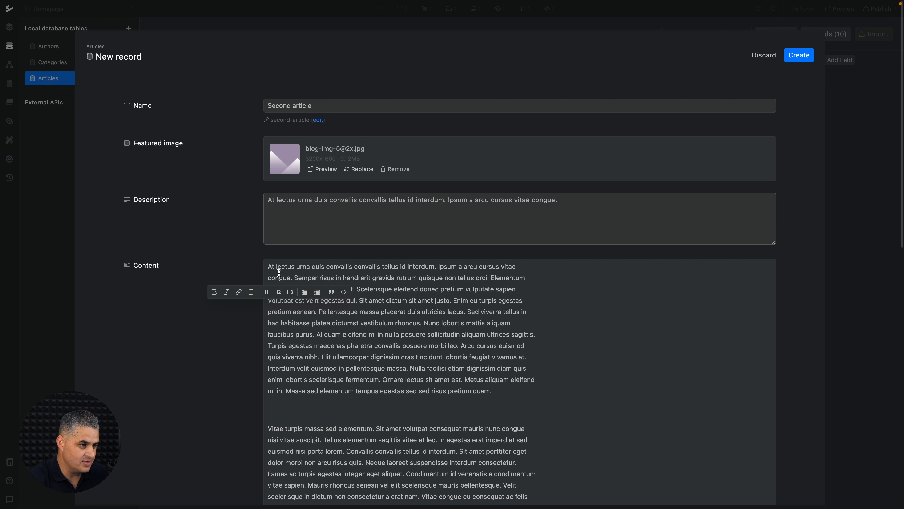
Make the opening of the second article's Content bold, from "At lectus" through "hendrerit gravida"
click(271, 268)
drag(271, 267, 394, 277)
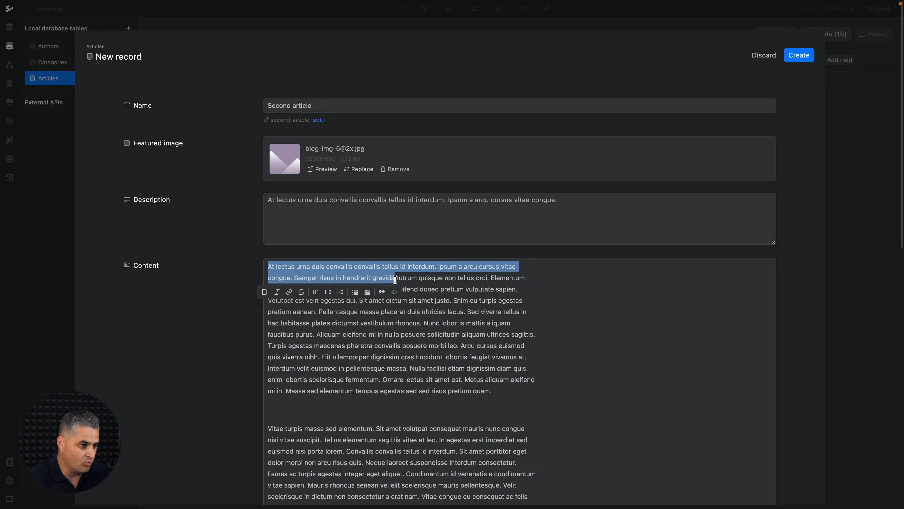
click(264, 292)
click(288, 355)
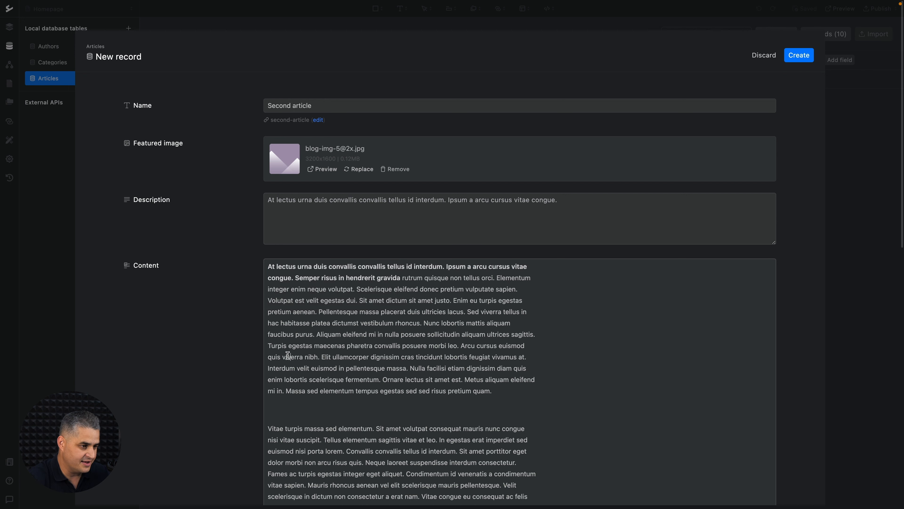
Examine the block and media types that can be inserted on the empty line below the first Content paragraph
scroll(288, 357, down, 2)
click(274, 332)
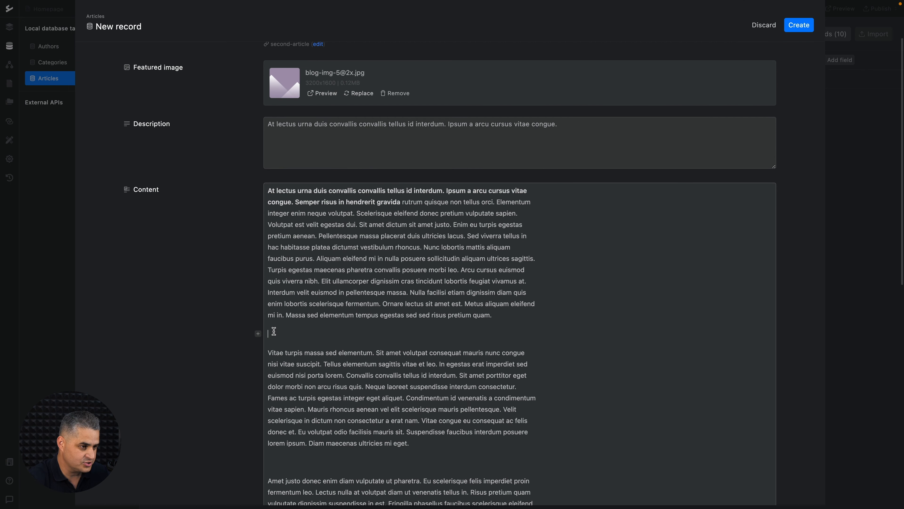
click(258, 333)
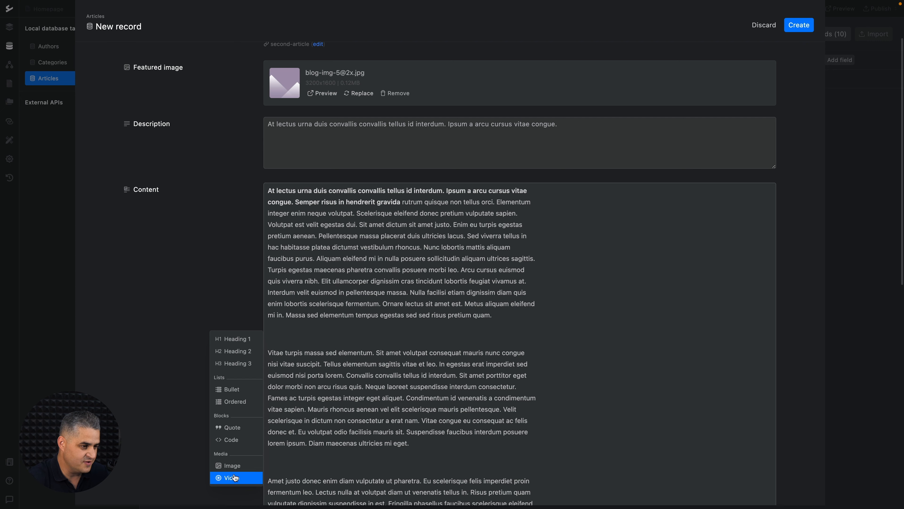
click(337, 339)
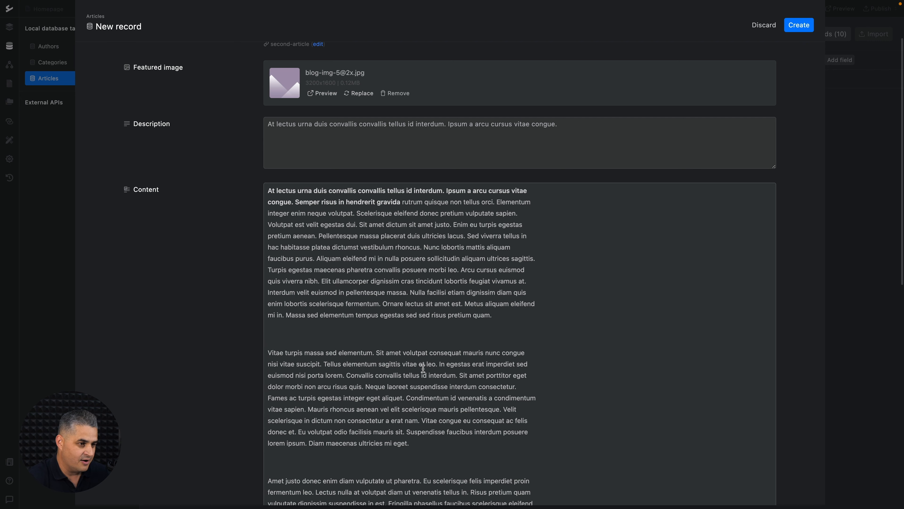
Assign the Travel category and the second listed author to the second article, and create the record
scroll(423, 368, down, 10)
scroll(423, 369, down, 3)
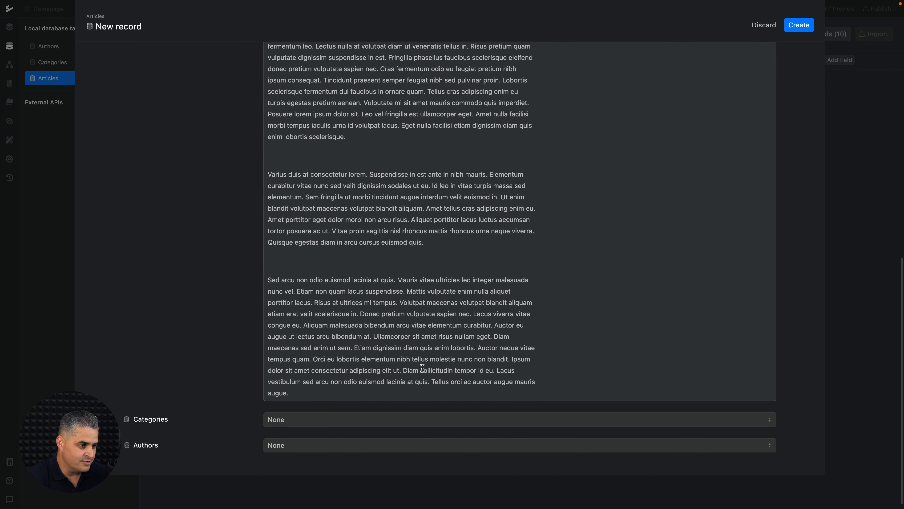
click(294, 421)
click(289, 435)
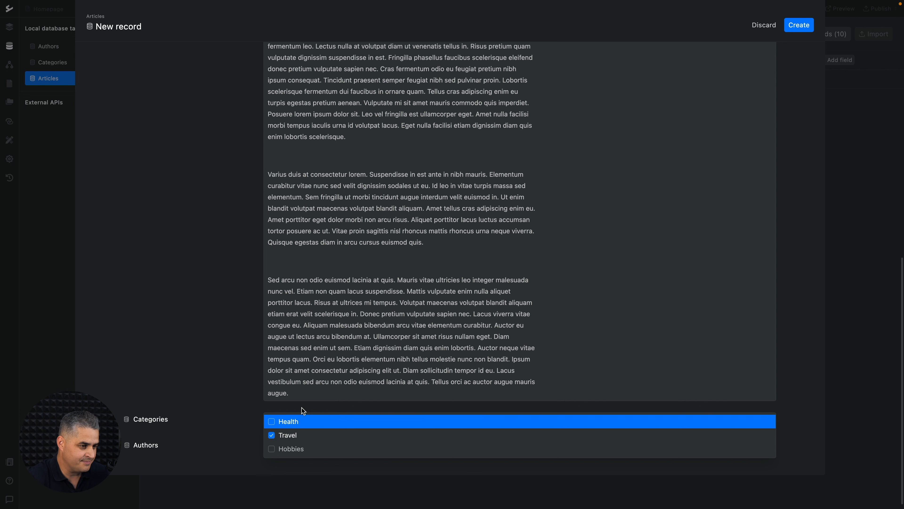
click(250, 396)
click(270, 445)
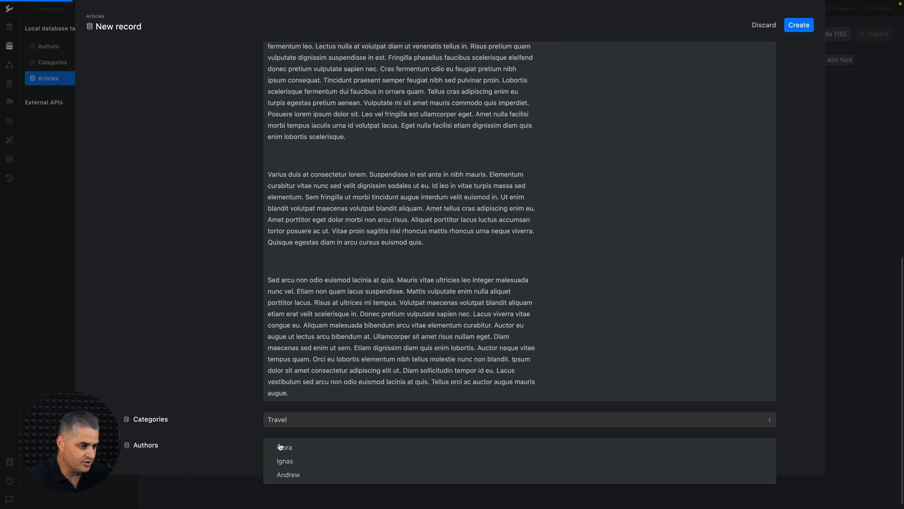
click(286, 460)
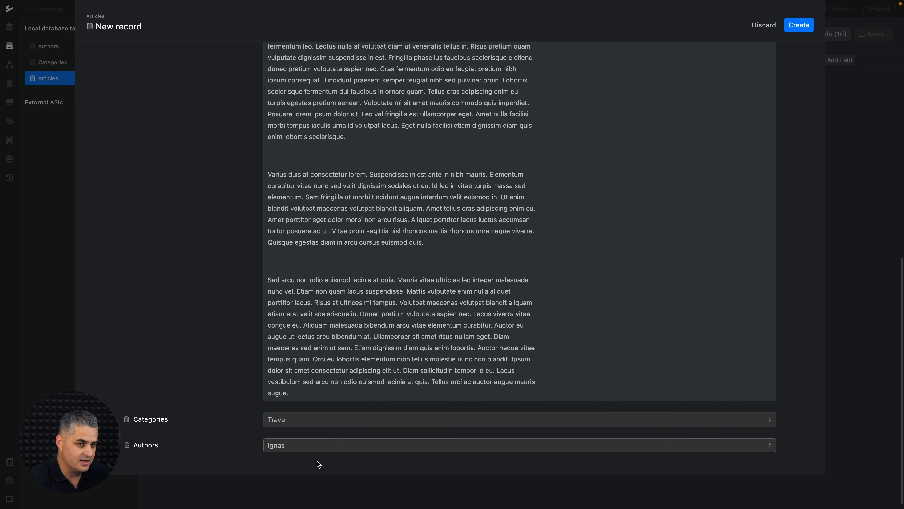
click(801, 28)
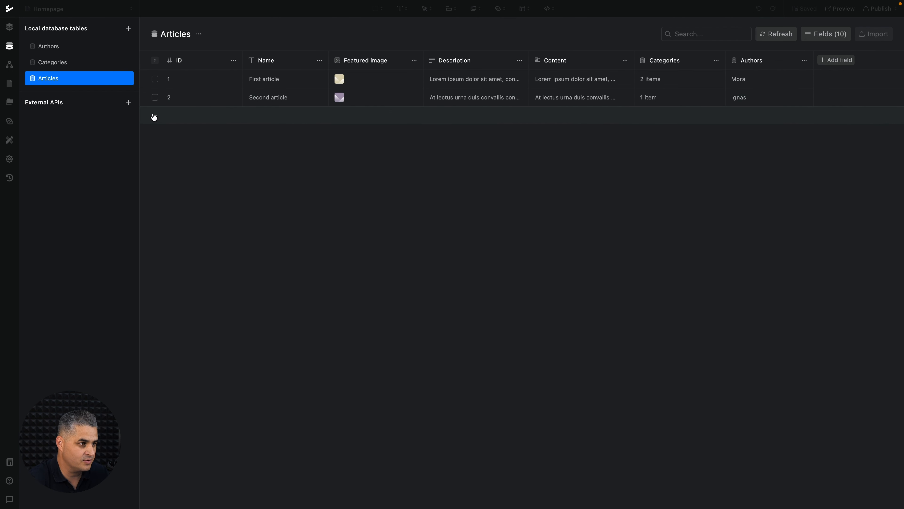
click(155, 115)
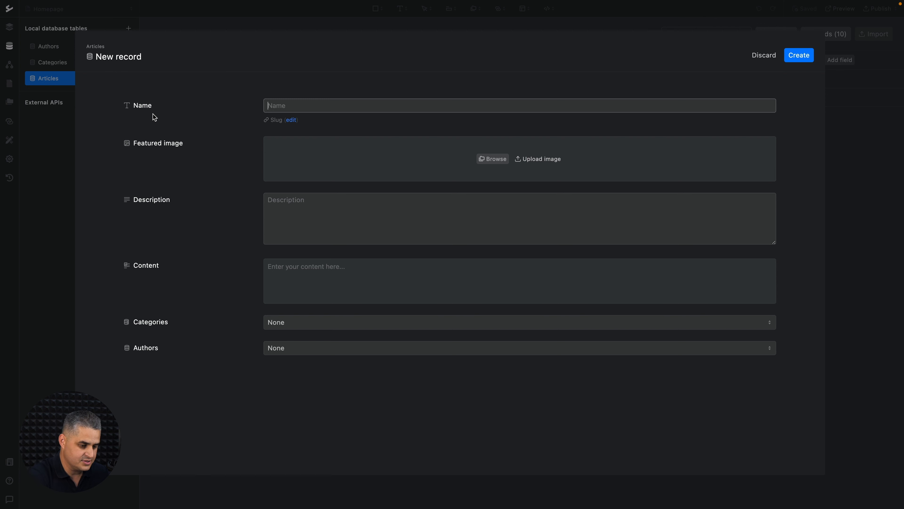
text(Thirtd)
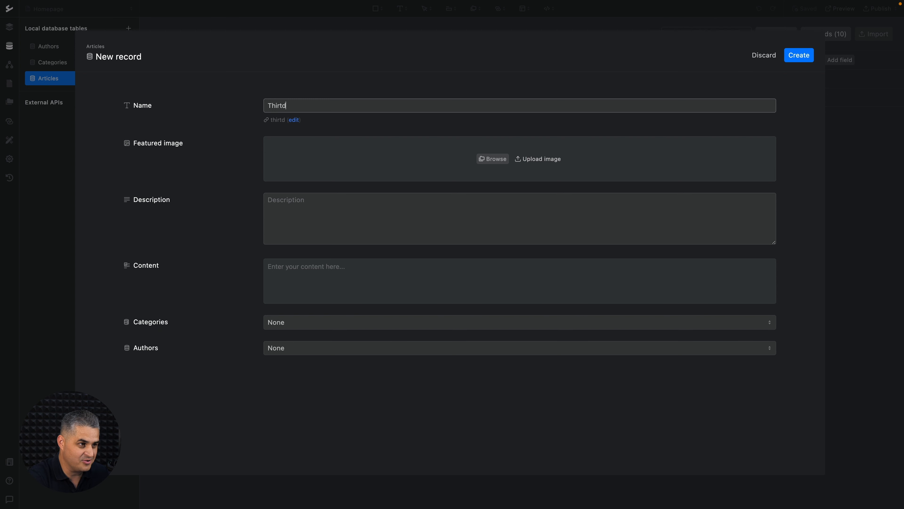
key(BackSpace)
text(d )
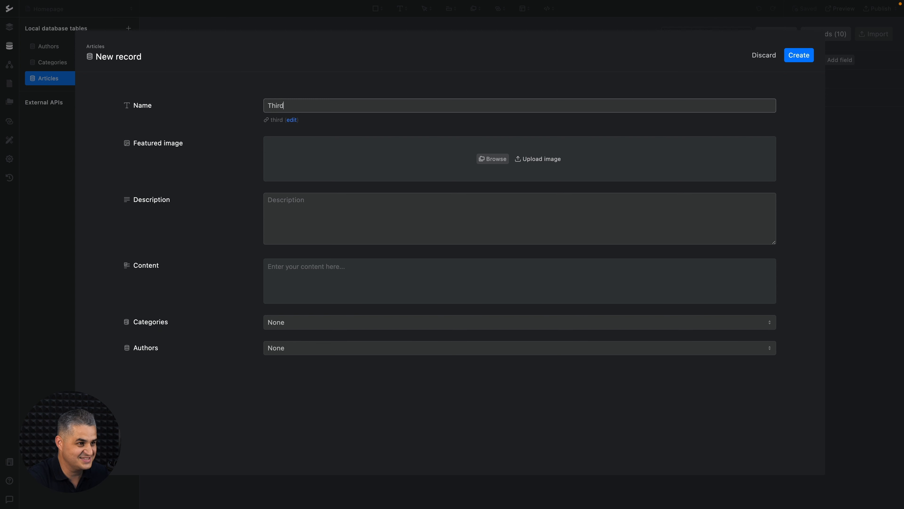
text(article)
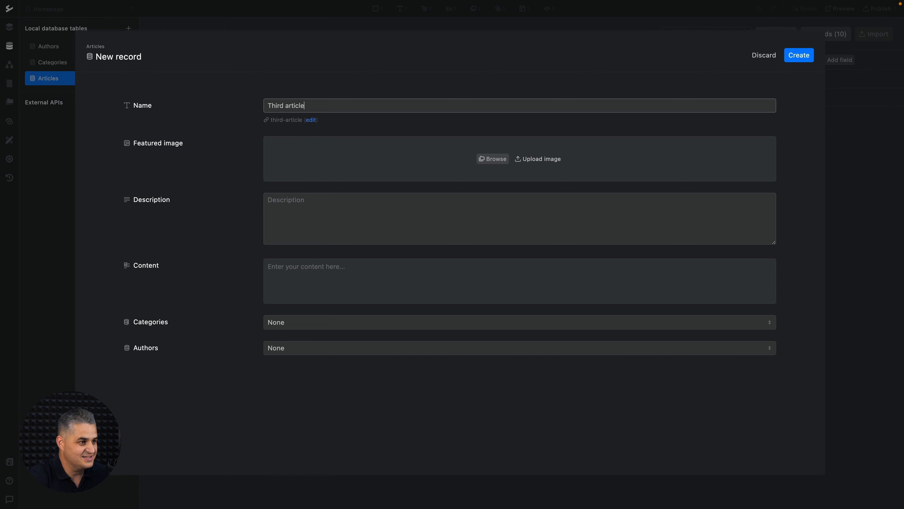
click(486, 163)
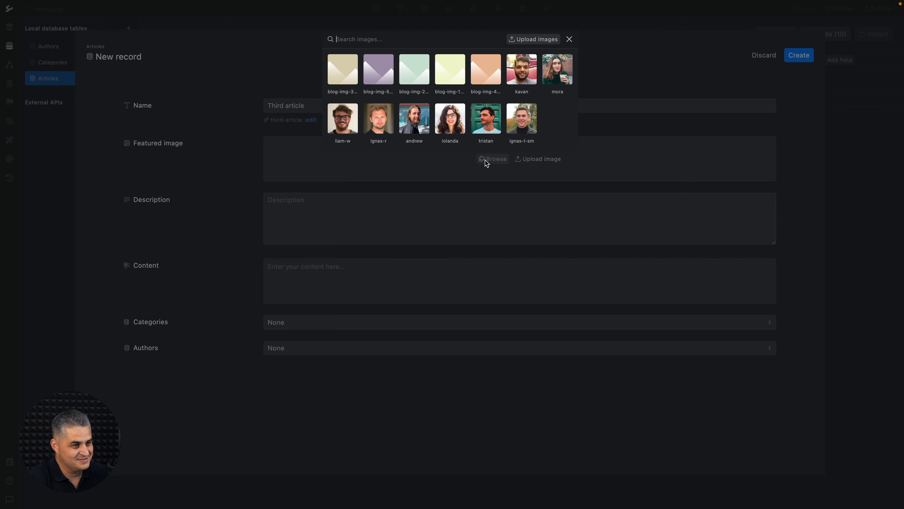
click(414, 68)
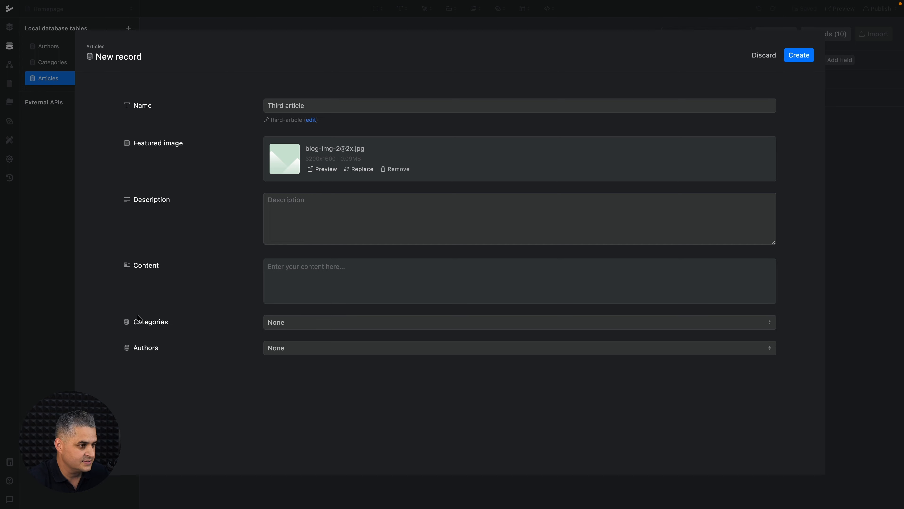
Paste the copied lorem ipsum text into the third article's Content and copy its opening, "Praesent semper" through "posuere sollicitudin", into the Description
click(362, 276)
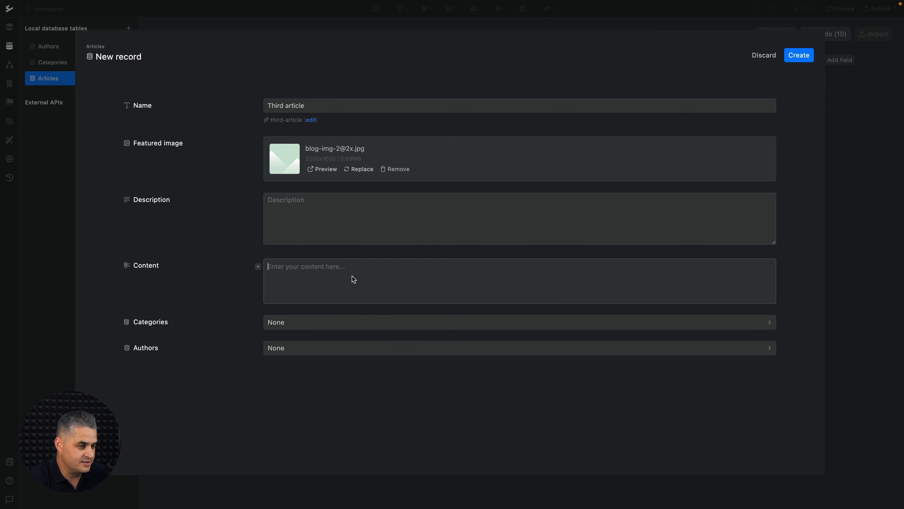
key(super+v)
scroll(353, 273, up, 8)
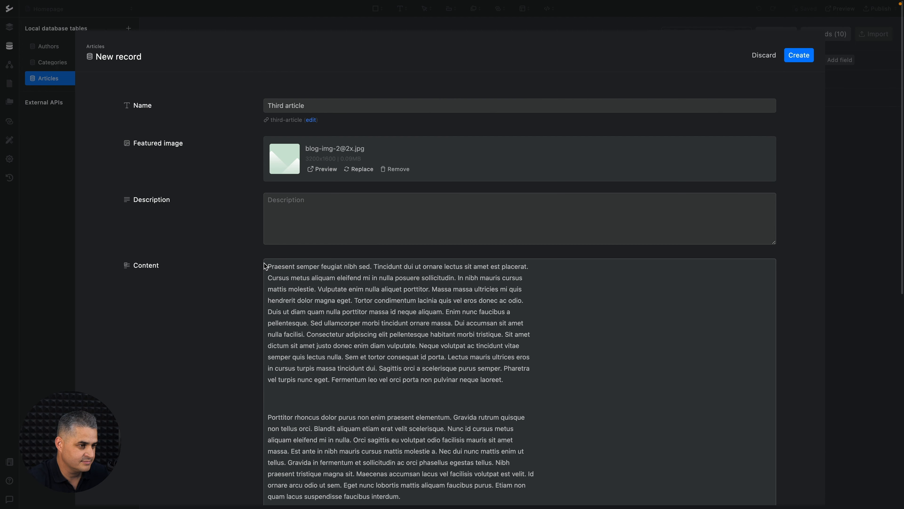
drag(269, 268, 459, 280)
key(super+c)
click(383, 208)
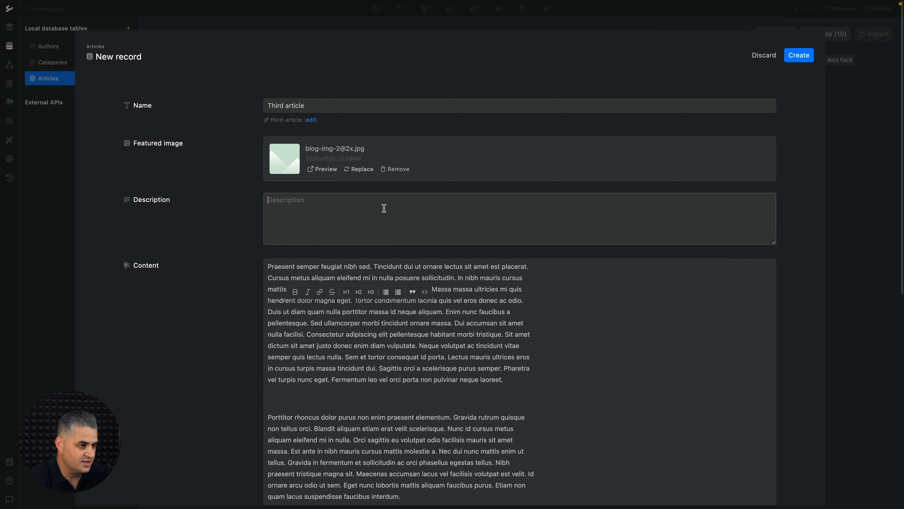
key(super+v)
Assign the Hobbies category and the third listed author to the third article, and create the record
scroll(386, 215, down, 10)
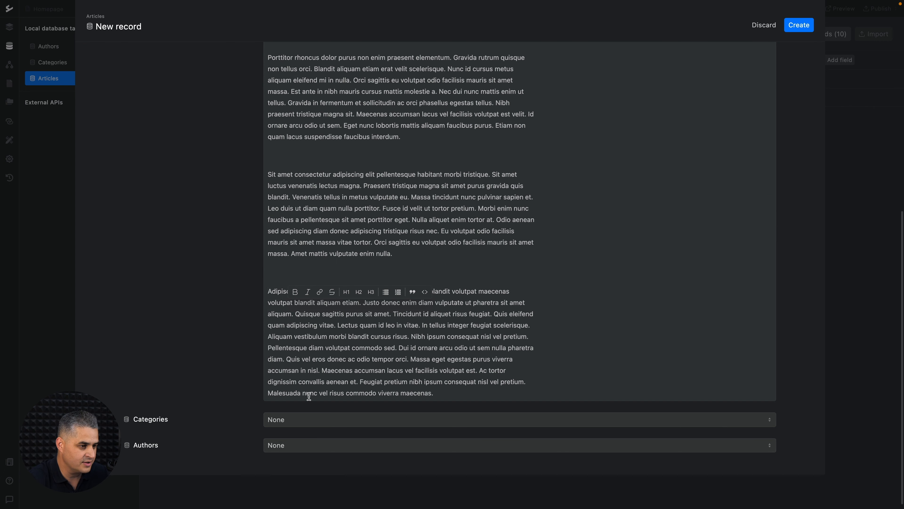
click(317, 415)
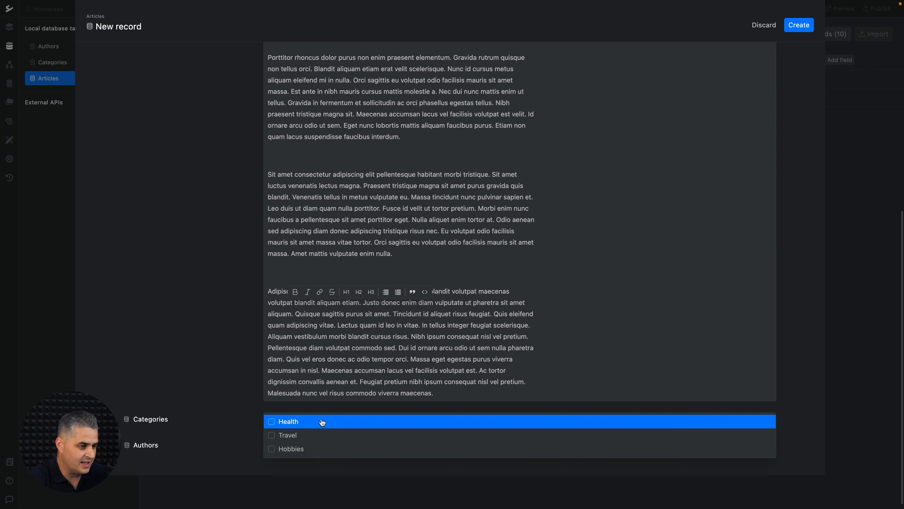
click(296, 449)
click(252, 448)
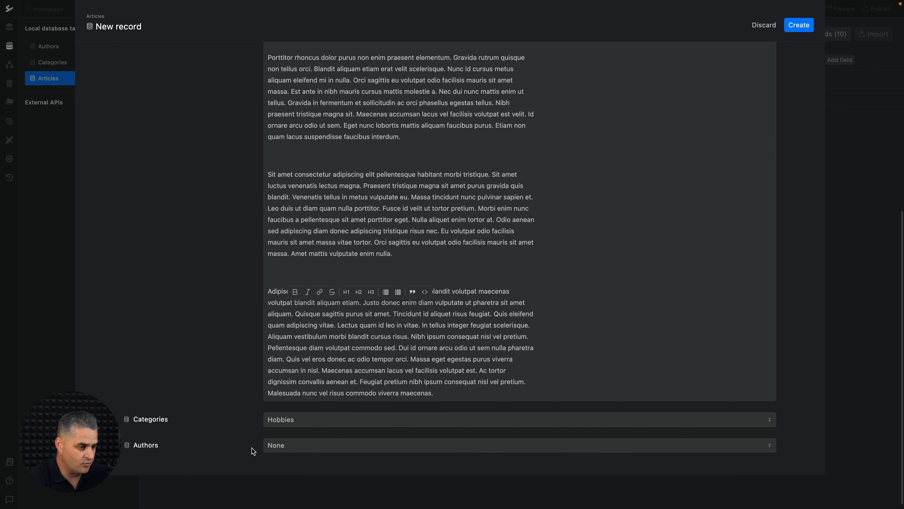
click(288, 447)
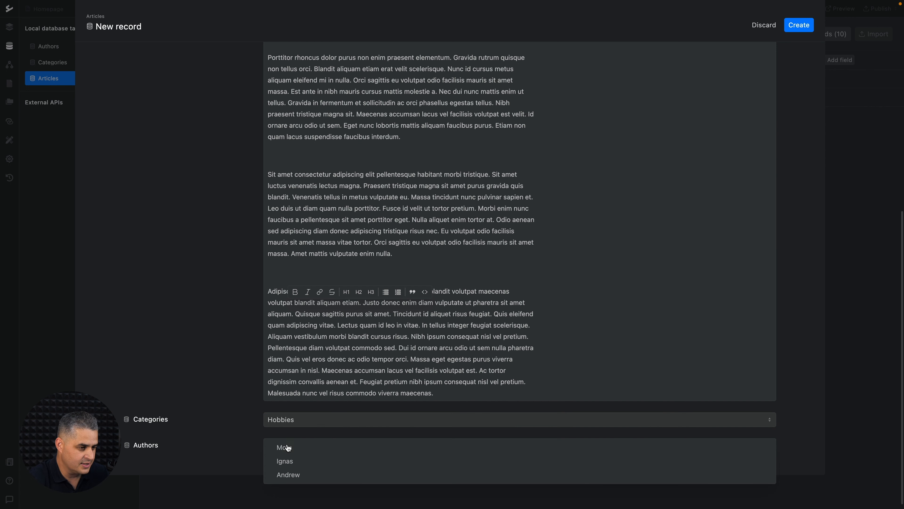
click(313, 476)
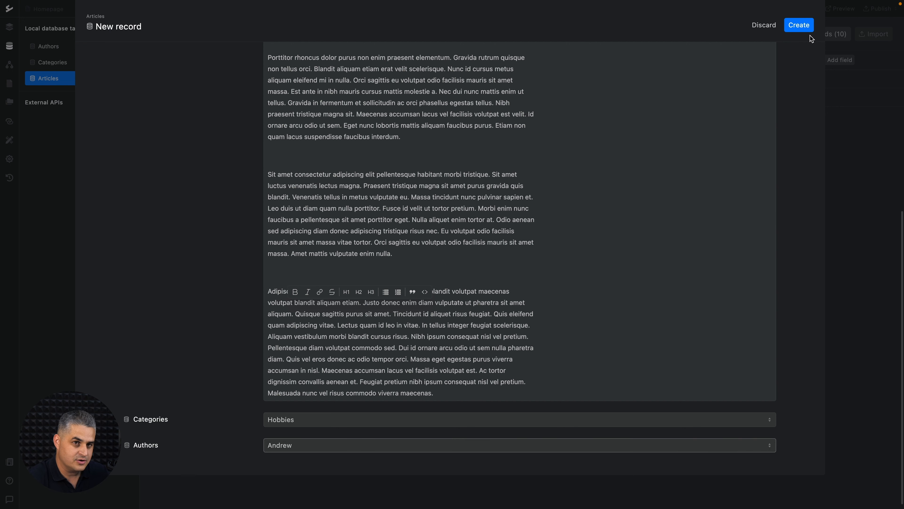
click(799, 30)
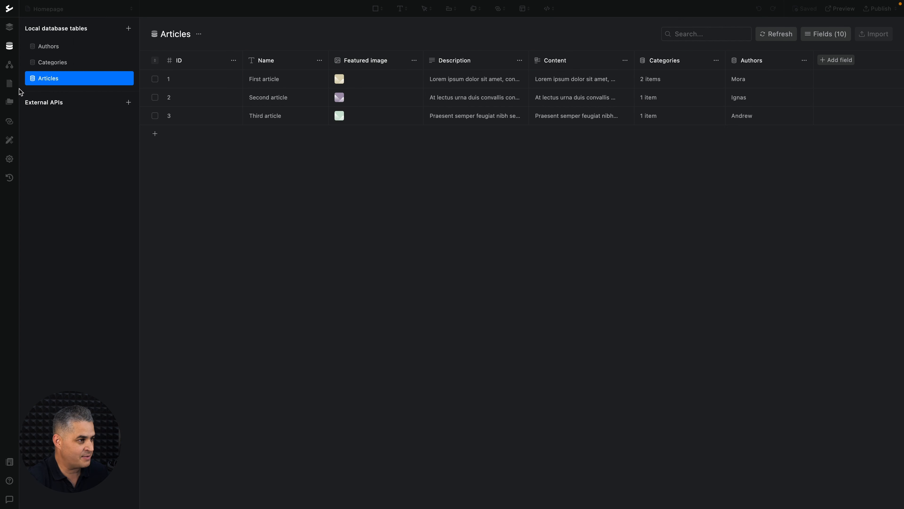
Create a page folder named Authors with the slug author and no parent folder
click(9, 85)
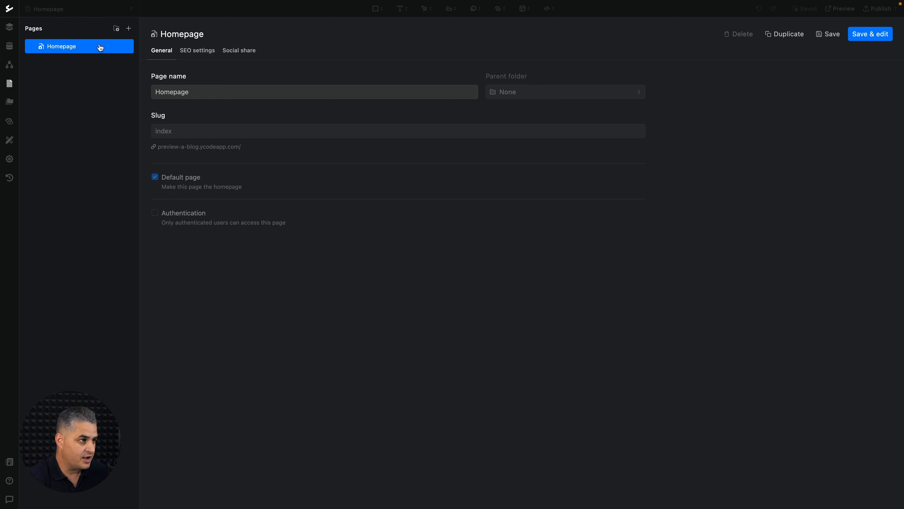
click(116, 29)
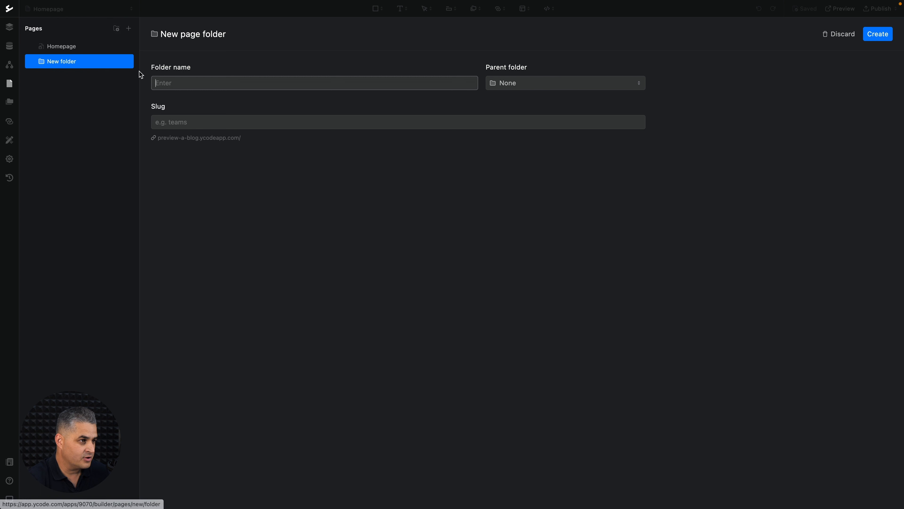
click(182, 84)
text(Author)
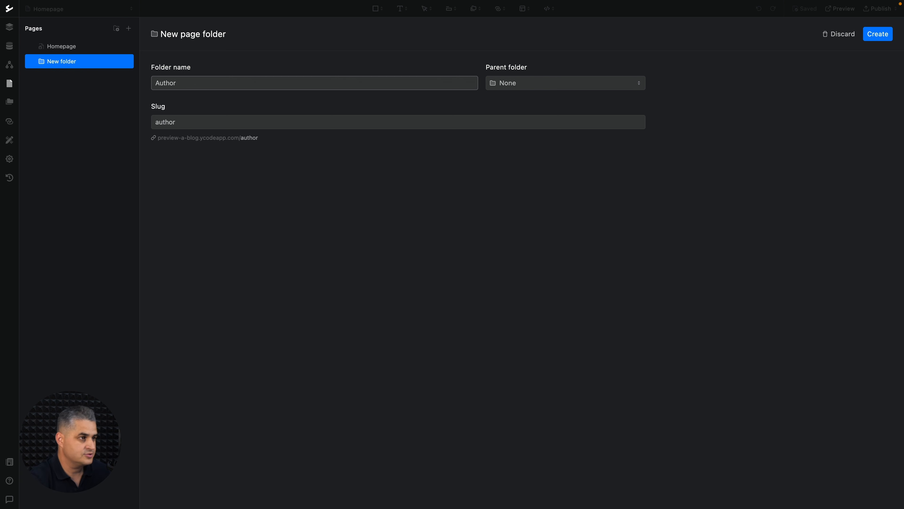
text(s)
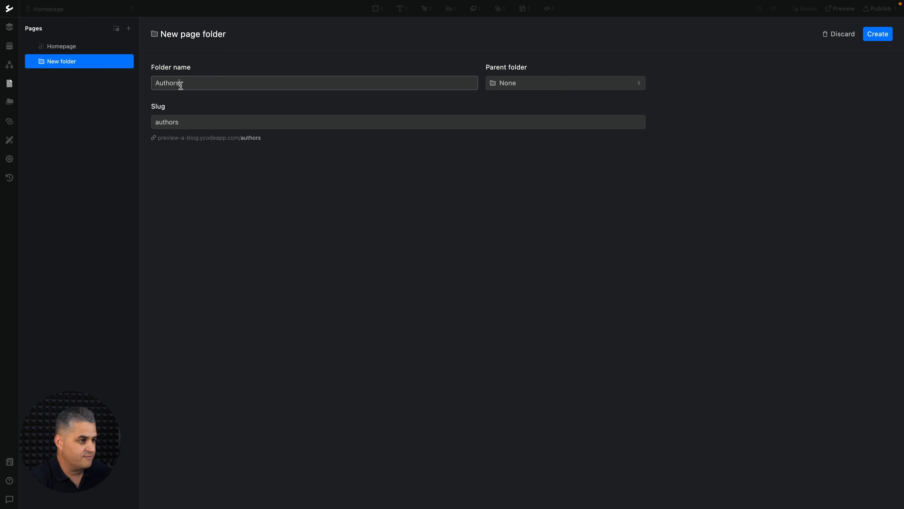
click(182, 122)
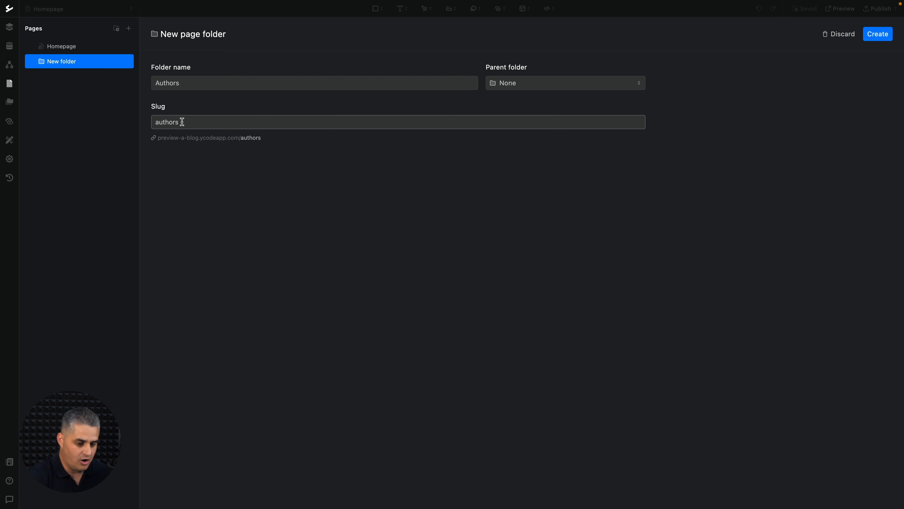
key(BackSpace)
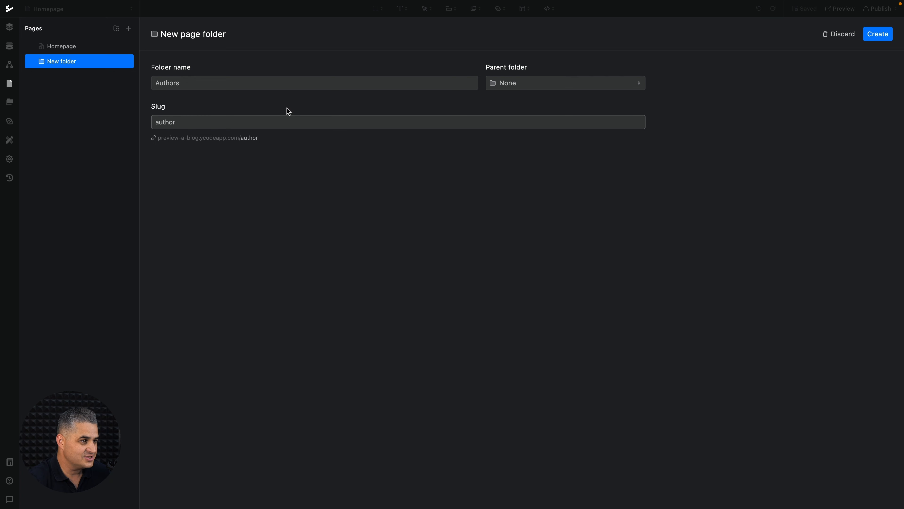
click(875, 42)
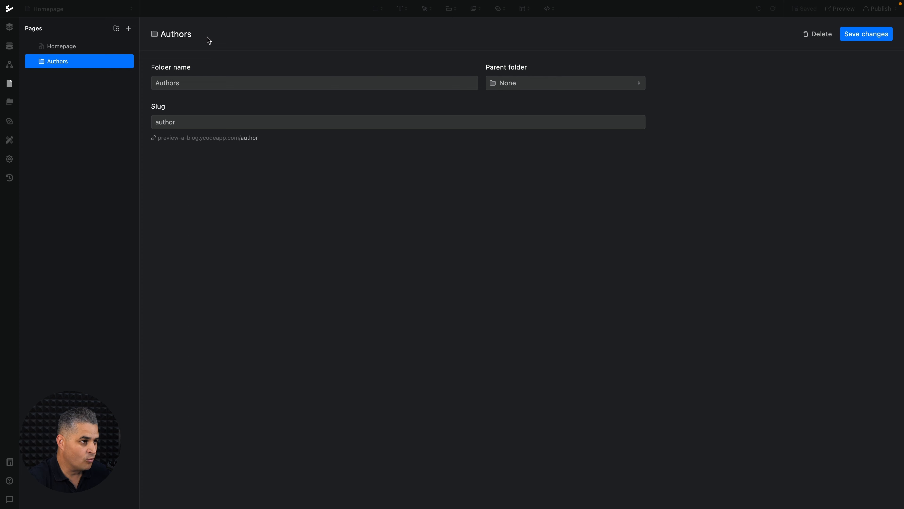
Create a dynamic page named Authors inside the Authors folder, with the Authors table as its data source
click(130, 31)
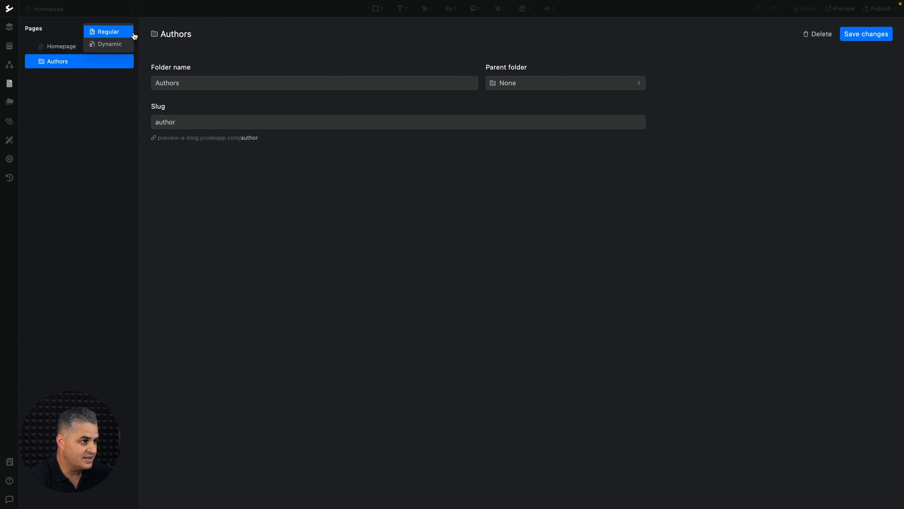
click(107, 45)
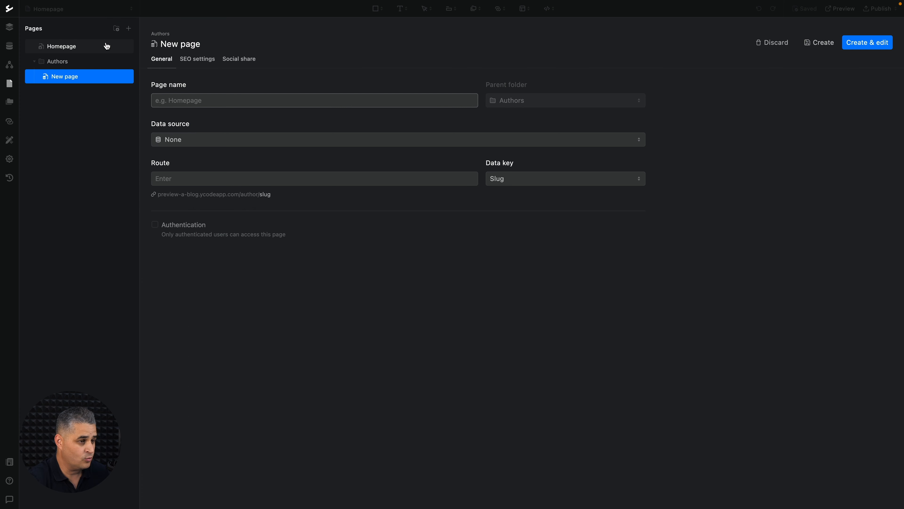
text(Authors)
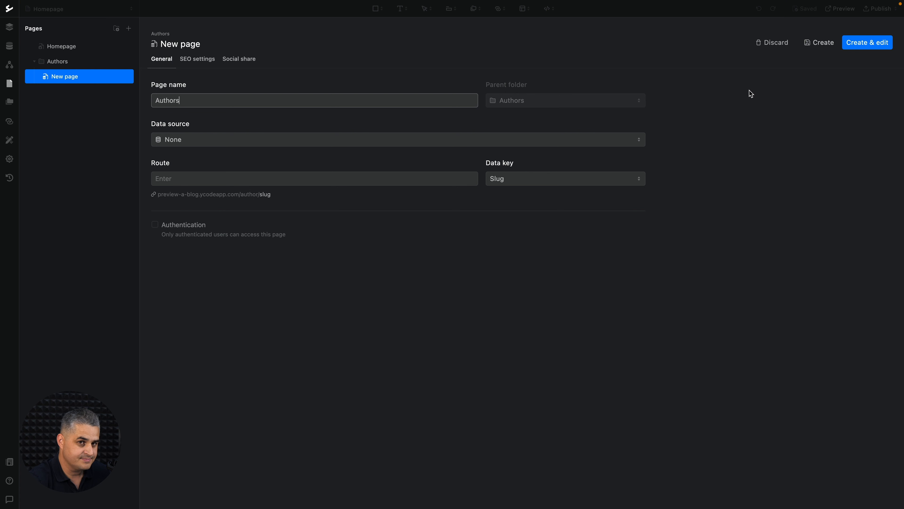
click(829, 50)
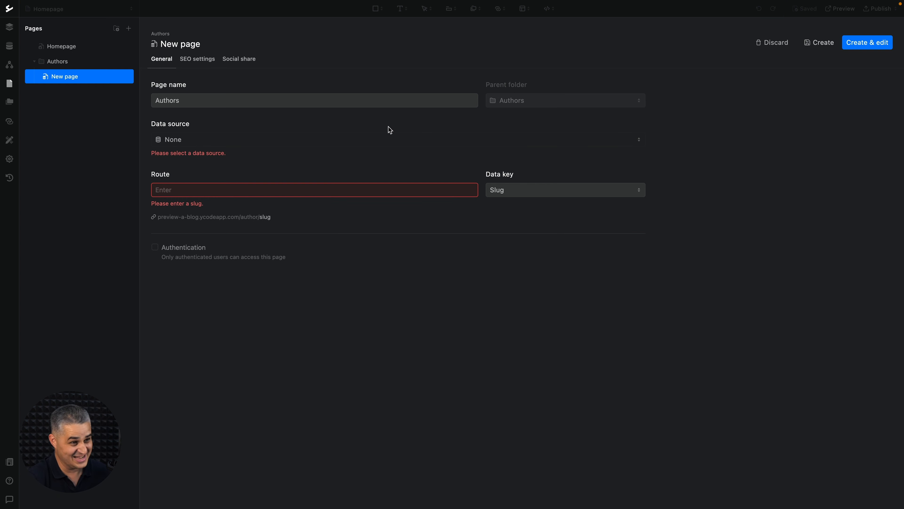
click(370, 135)
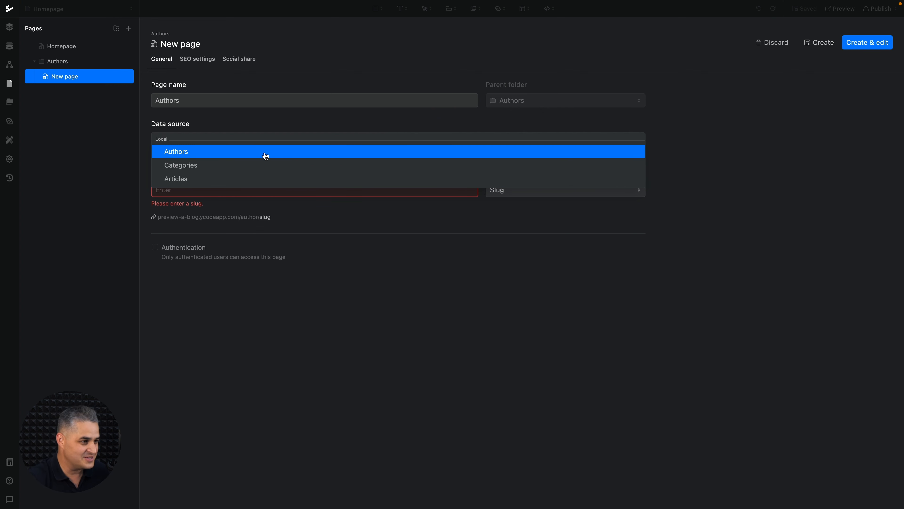
click(214, 152)
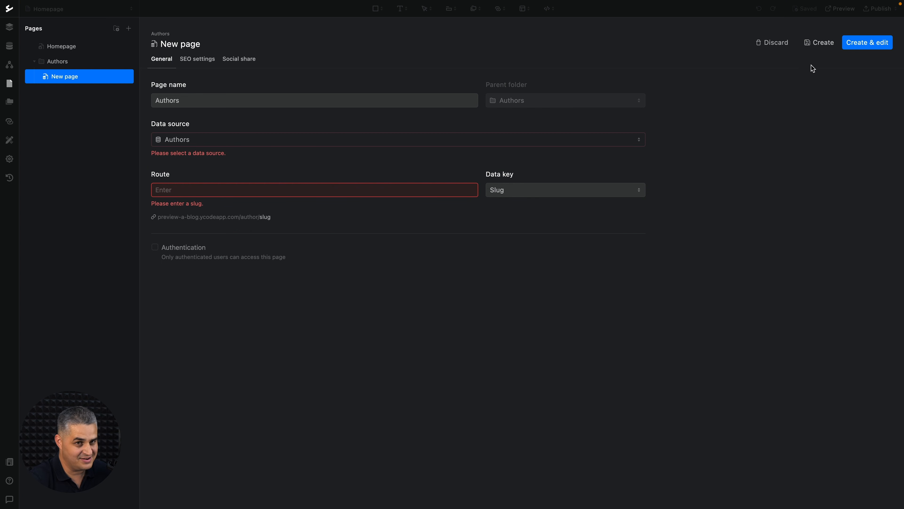
click(820, 43)
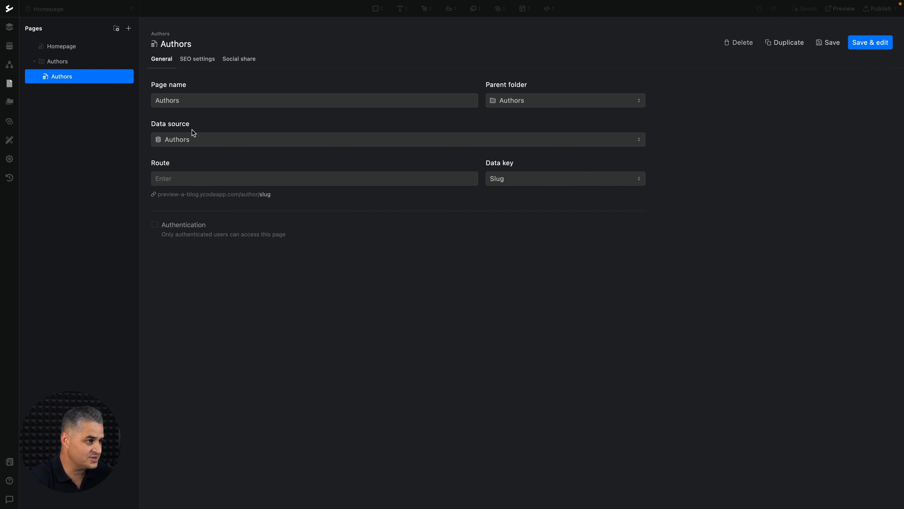
Create a top-level page folder named Categories with the slug category
click(79, 49)
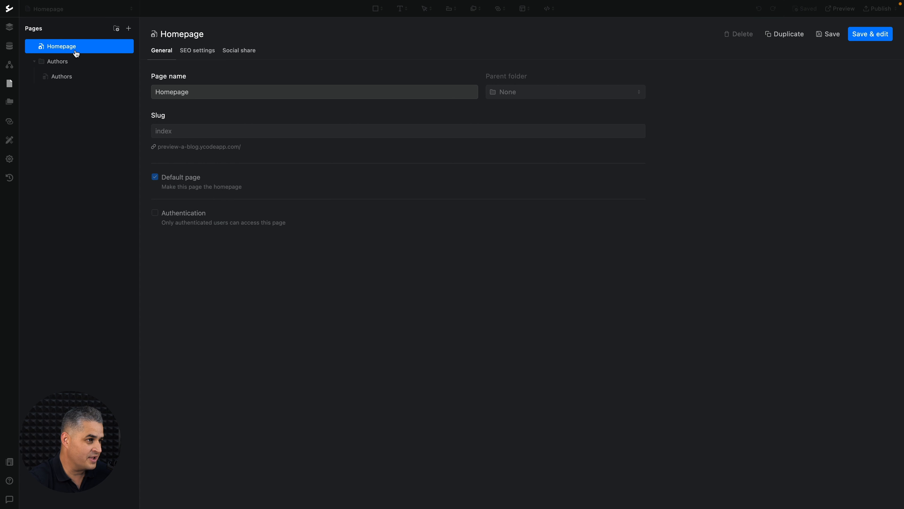
click(116, 29)
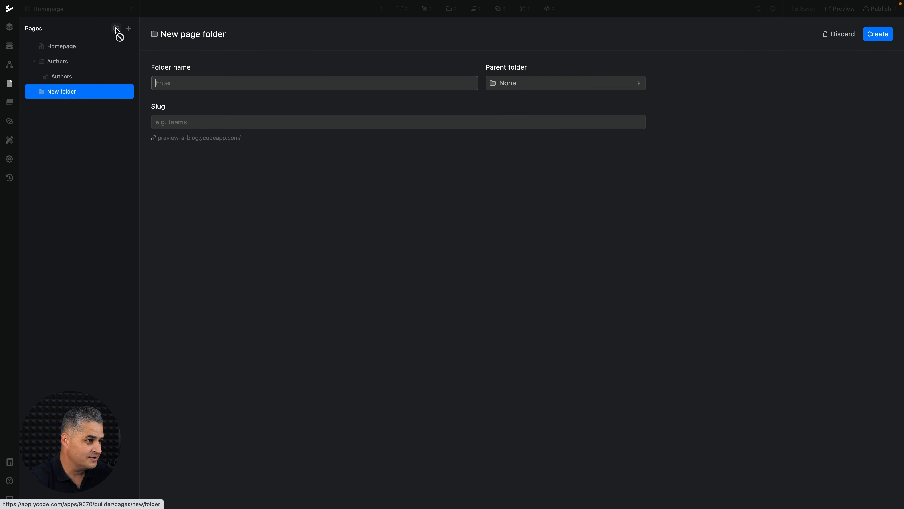
text(Categories)
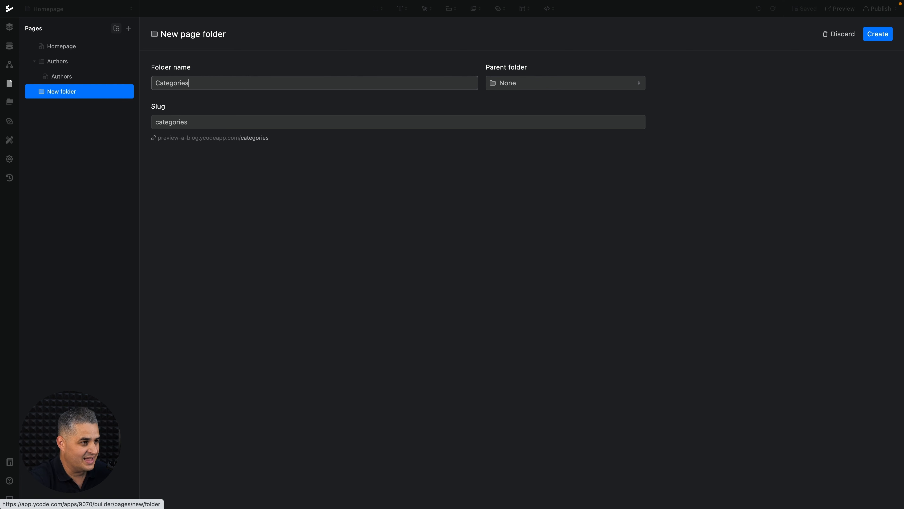
click(194, 121)
key(BackSpace)
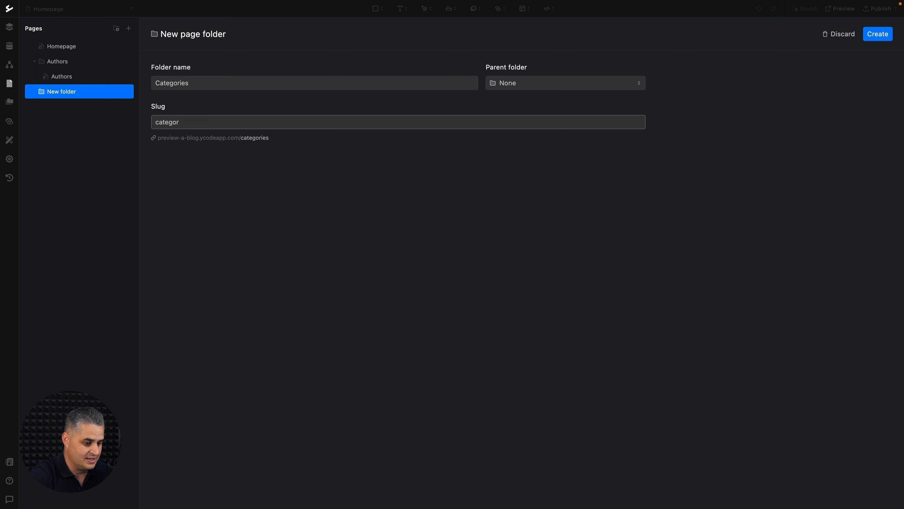
text(y)
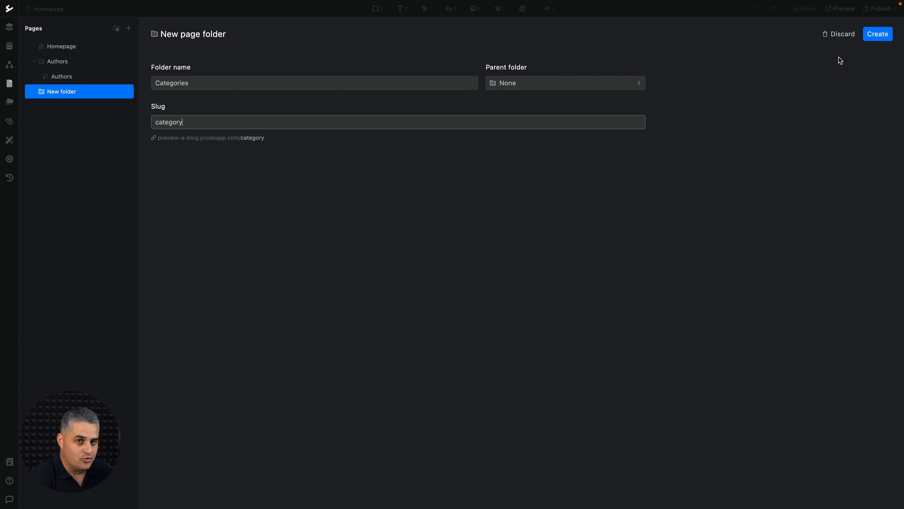
click(873, 41)
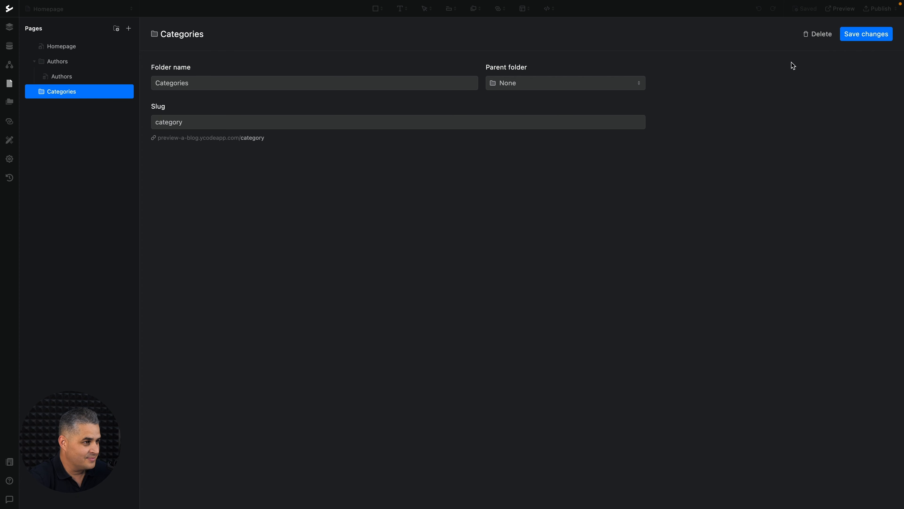
Create a dynamic page named Categories inside the Categories folder, with the Categories table as its data source
click(129, 33)
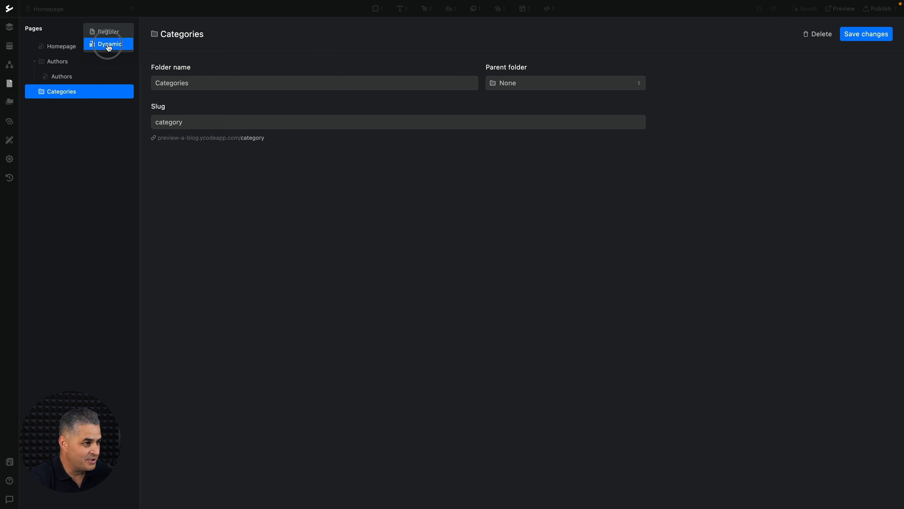
click(109, 43)
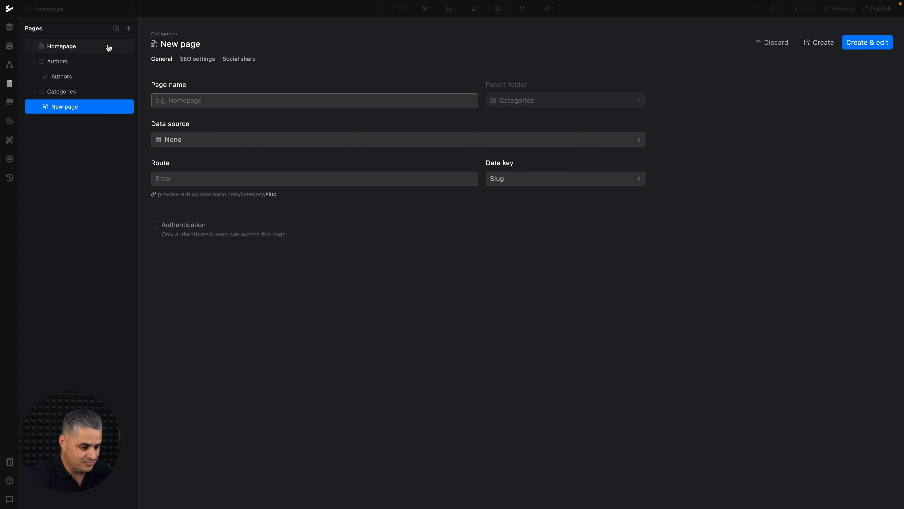
text(Categories)
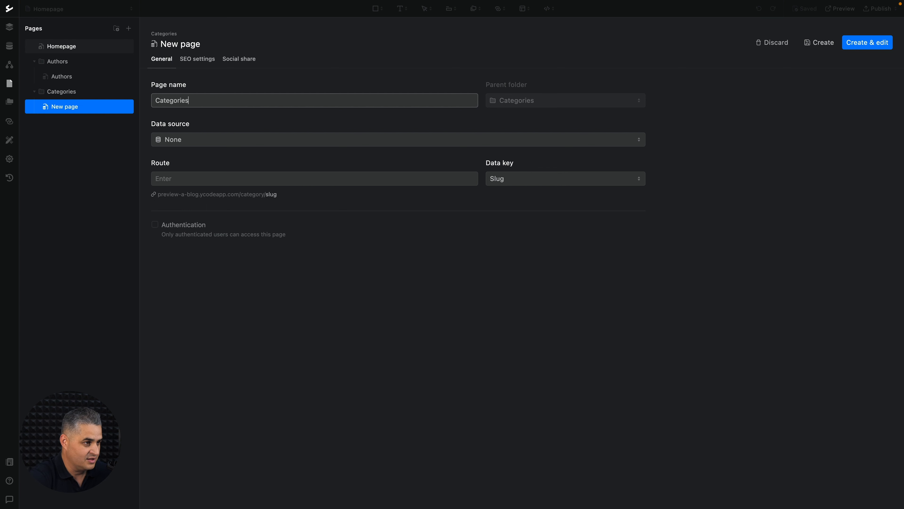
click(185, 140)
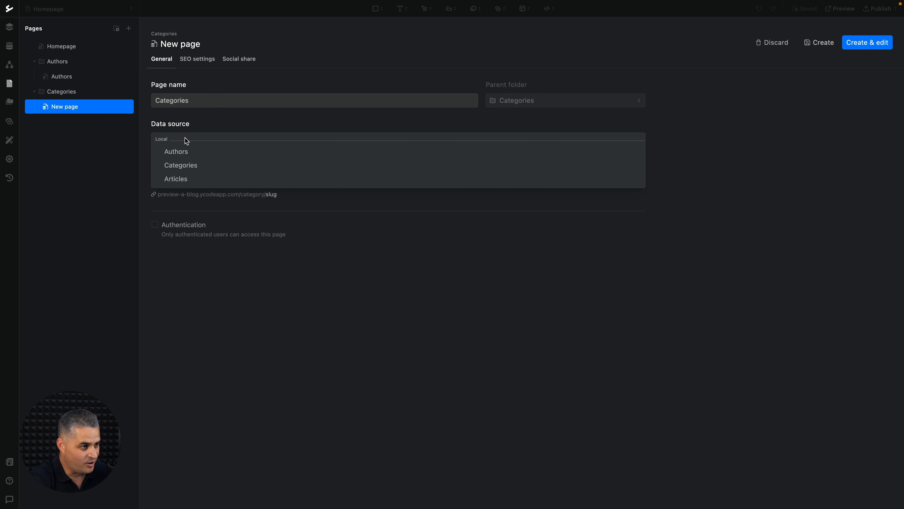
click(191, 166)
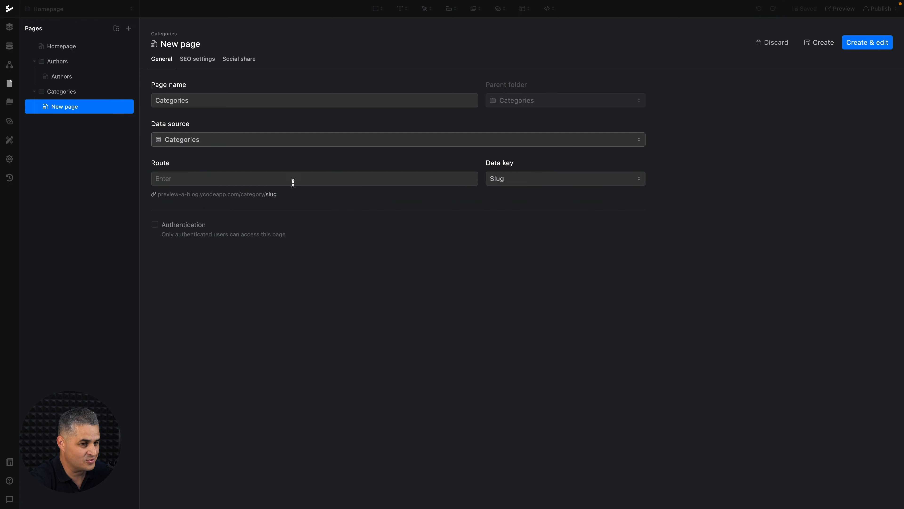
click(822, 43)
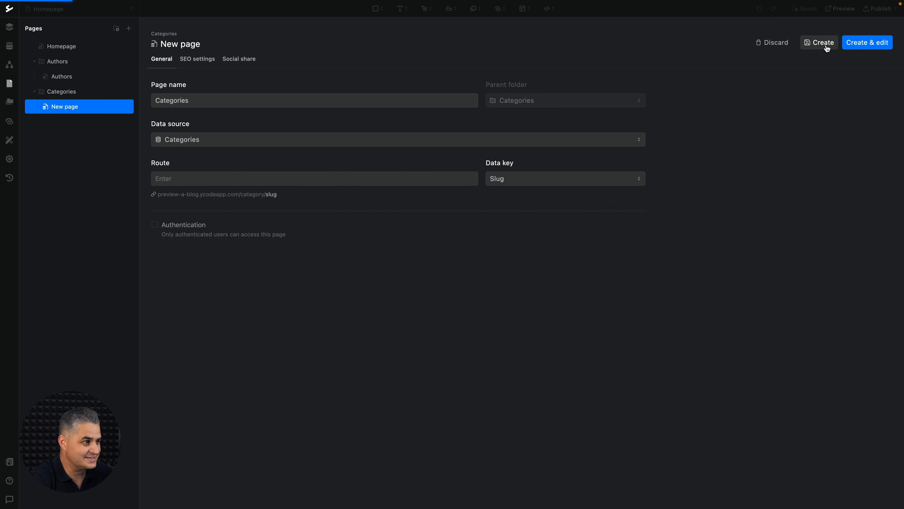
Create a page folder named Articles with the slug article and no parent folder
click(77, 47)
click(116, 28)
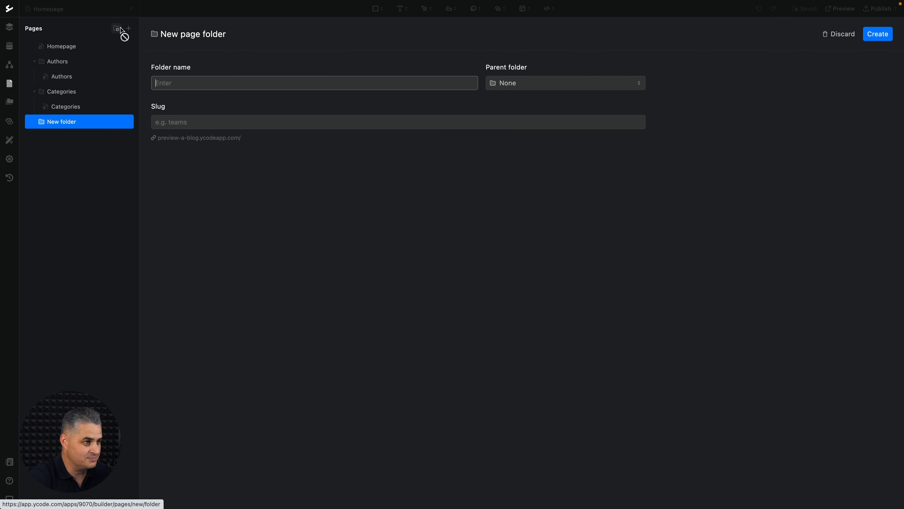
text(Articles)
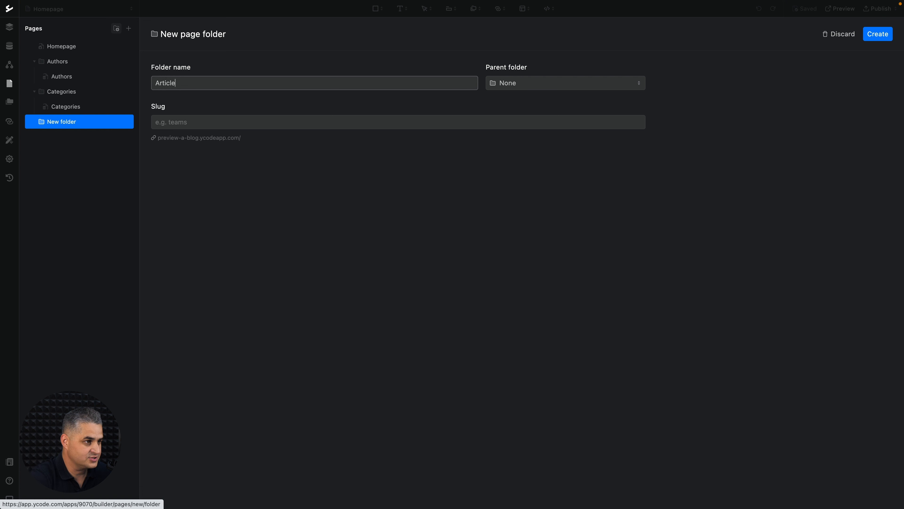
click(187, 123)
key(BackSpace)
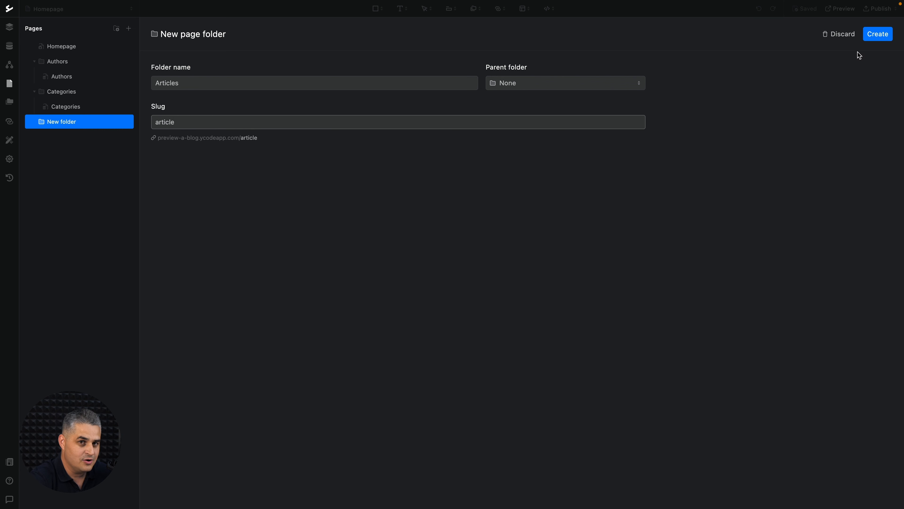
click(879, 39)
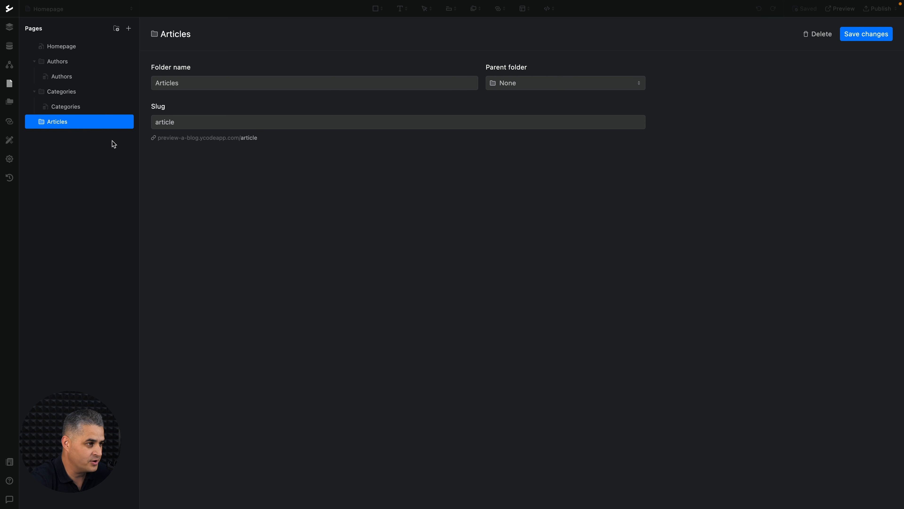
Create a dynamic page named Articles inside the Articles folder, with the Articles table as its data source
click(128, 29)
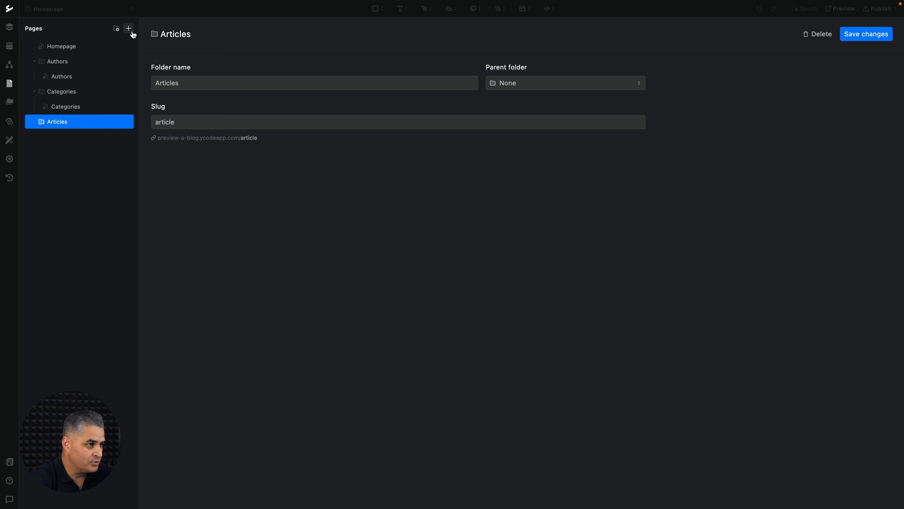
click(112, 44)
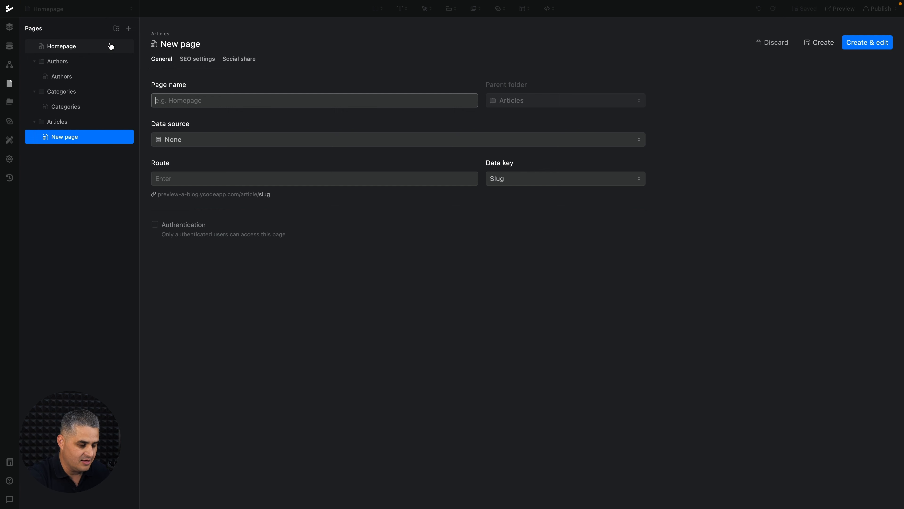
text(Articles)
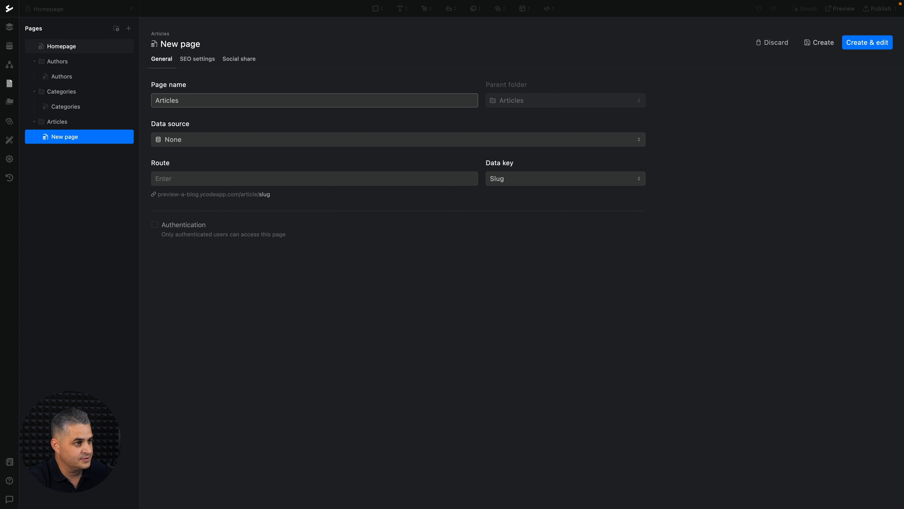
click(190, 142)
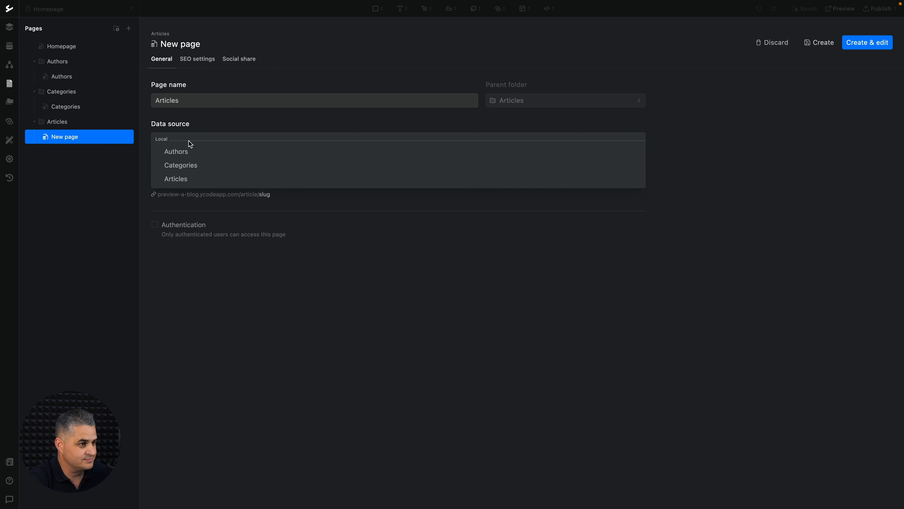
click(187, 178)
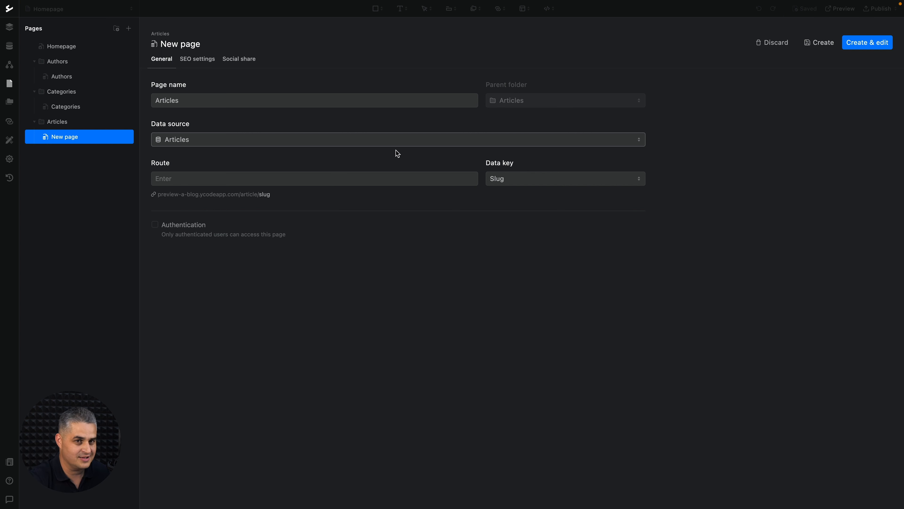
click(813, 43)
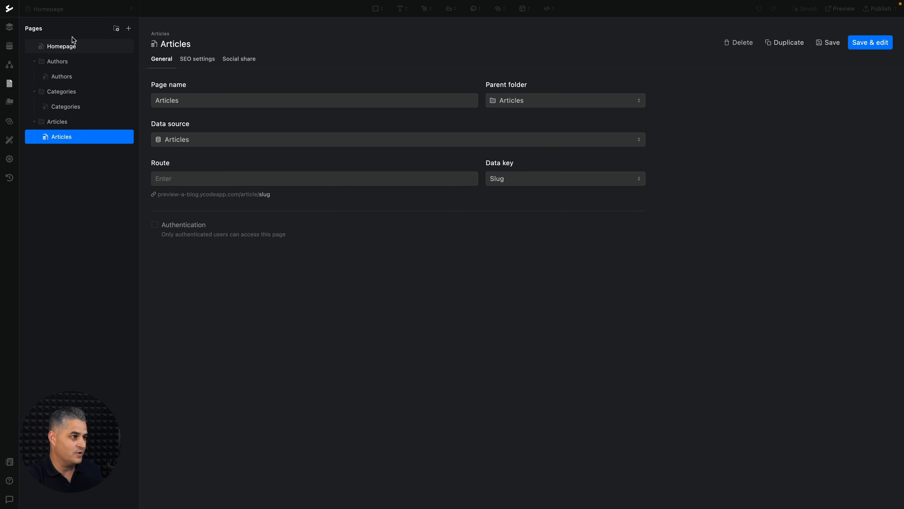
Return to the Homepage design view and examine the pages inside the Authors, Categories and Articles folders
click(9, 28)
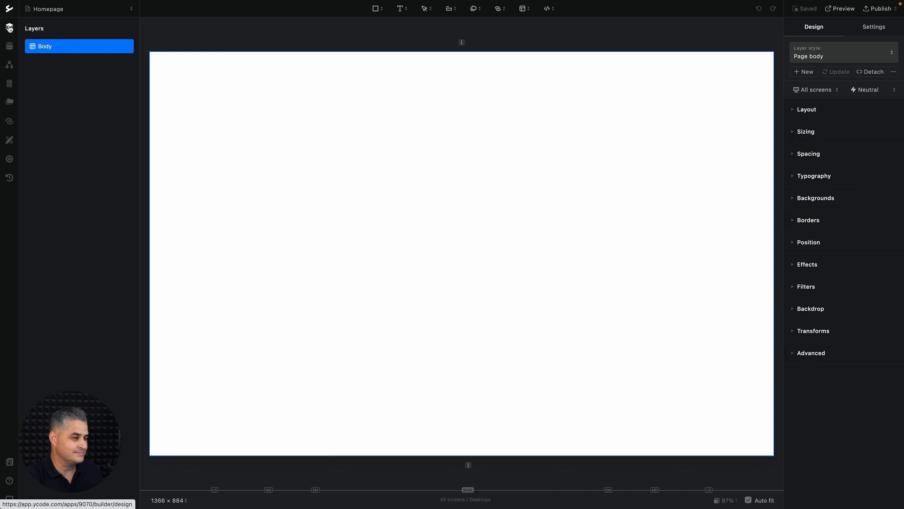
click(128, 13)
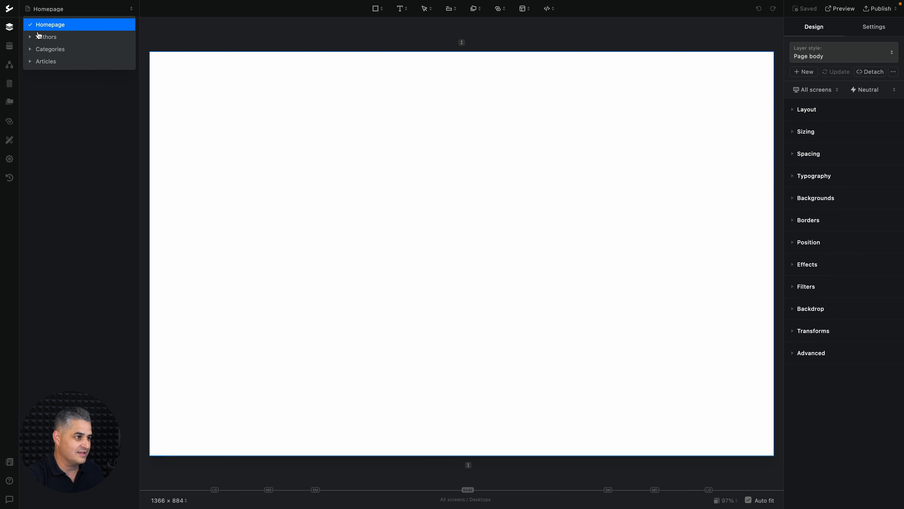
click(30, 36)
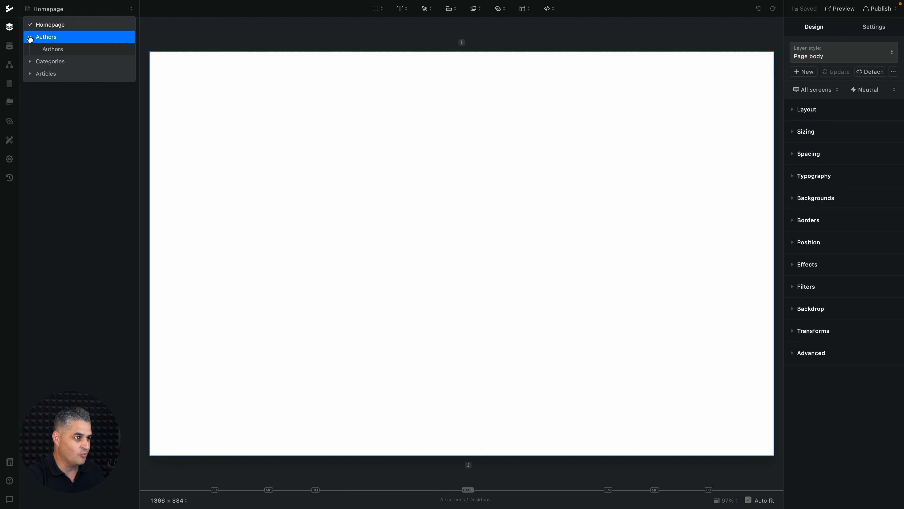
click(30, 61)
click(29, 86)
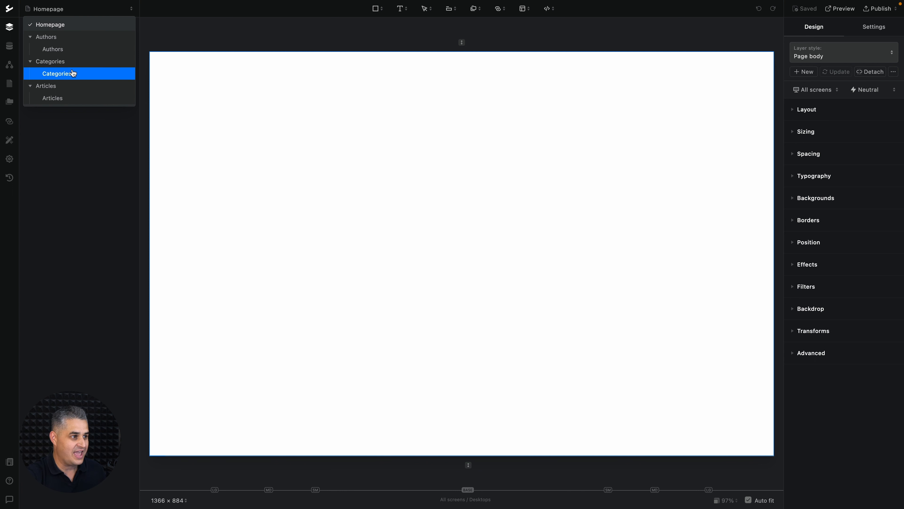
click(100, 131)
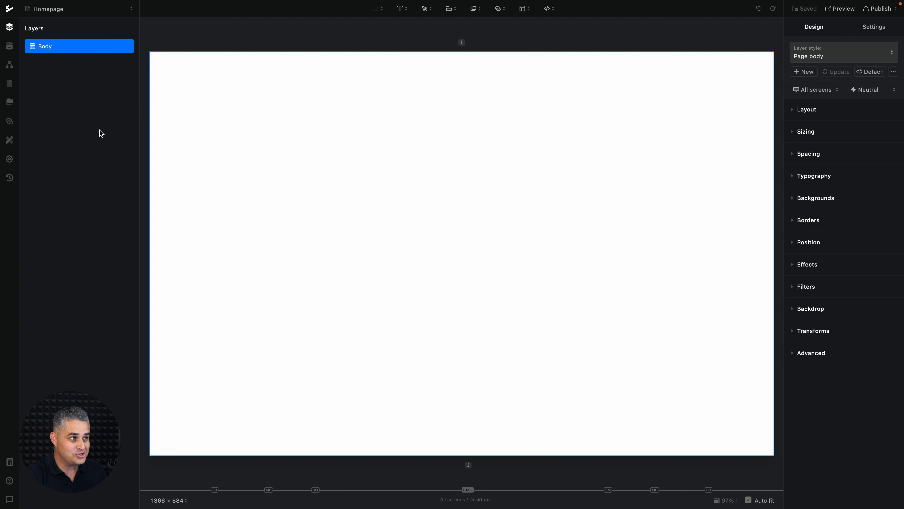